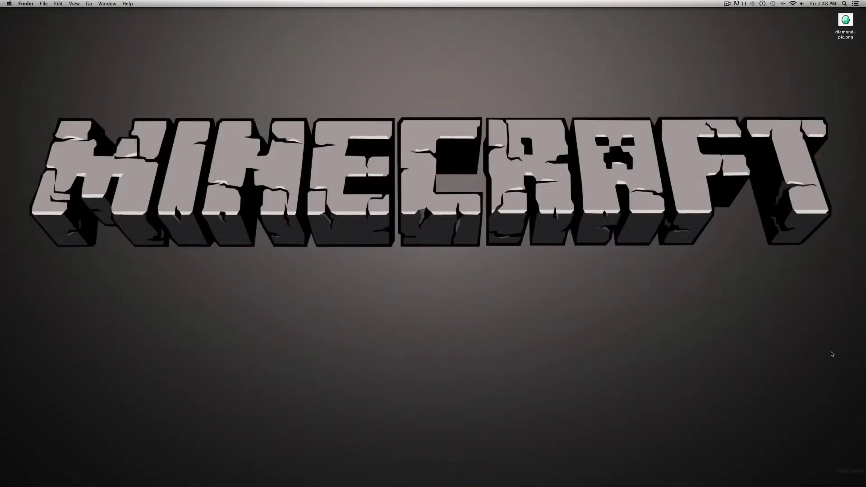
Open diamond-pic.png from the desktop, examine the diamond's pixel outline, and close the image
double_click(845, 21)
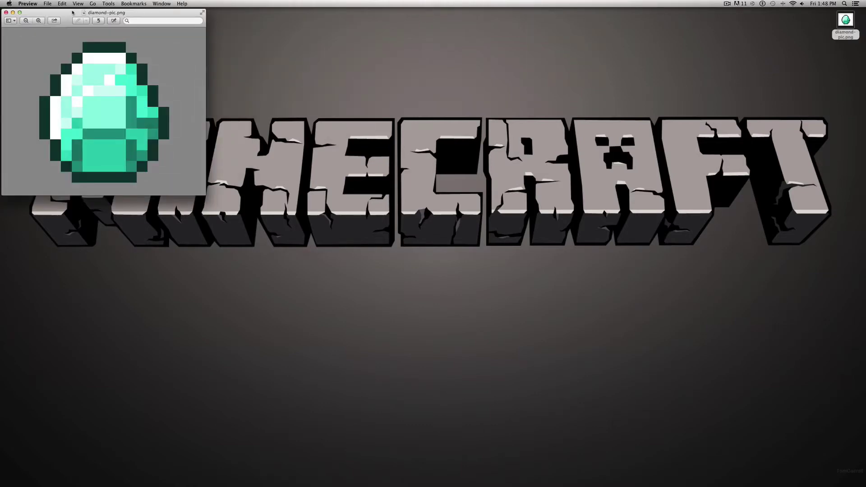
left_click_drag(71, 12, 375, 106)
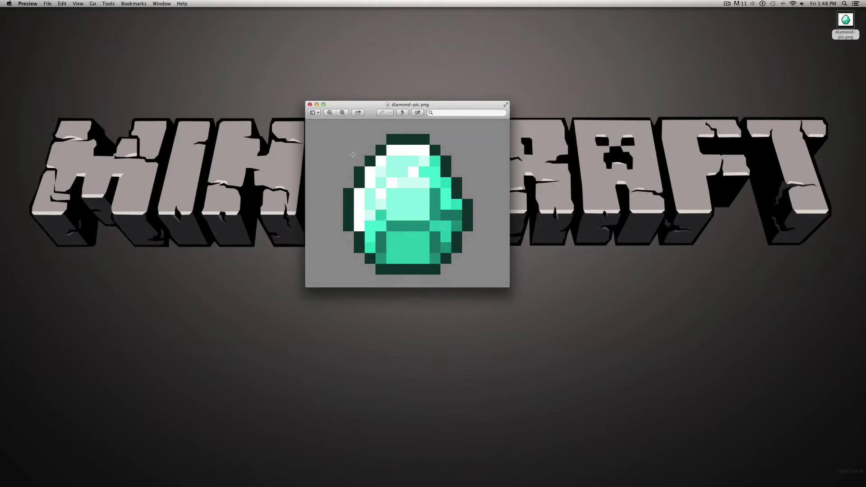
left_click_drag(327, 130, 362, 165)
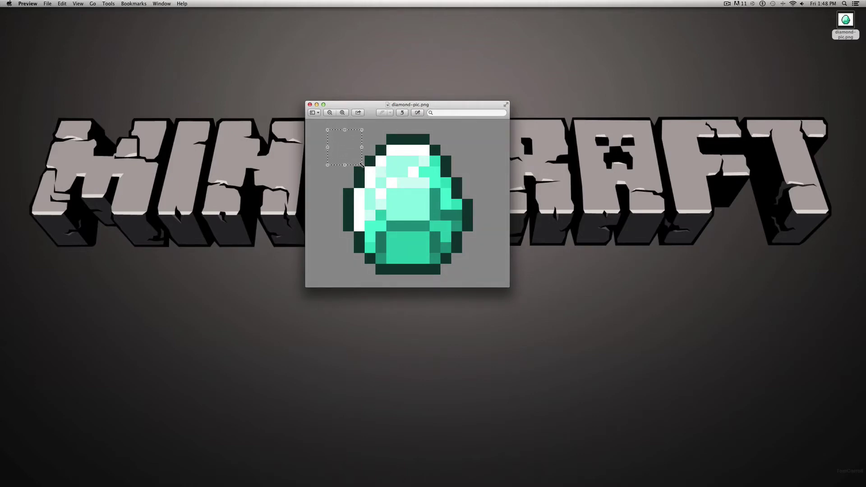
left_click(378, 144)
left_click(309, 104)
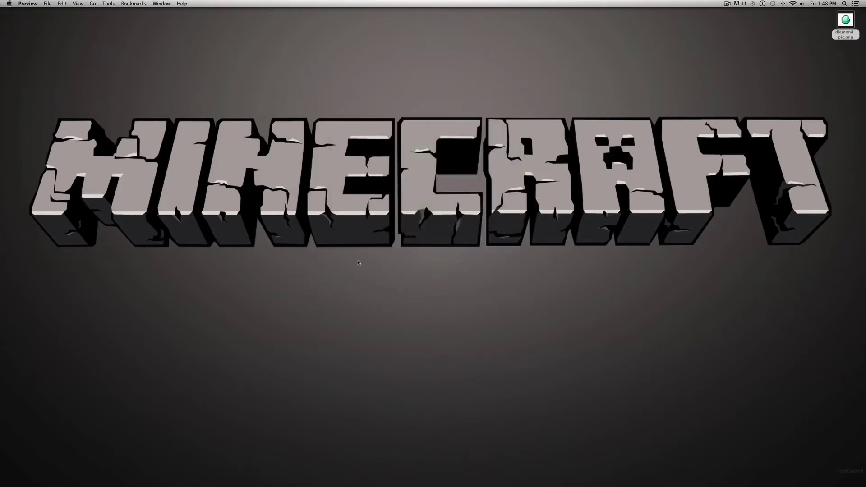
Switch to Blender and set the default cube's scale to 0.5 on the X, Y and Z axes
key("F4")
left_click(347, 393)
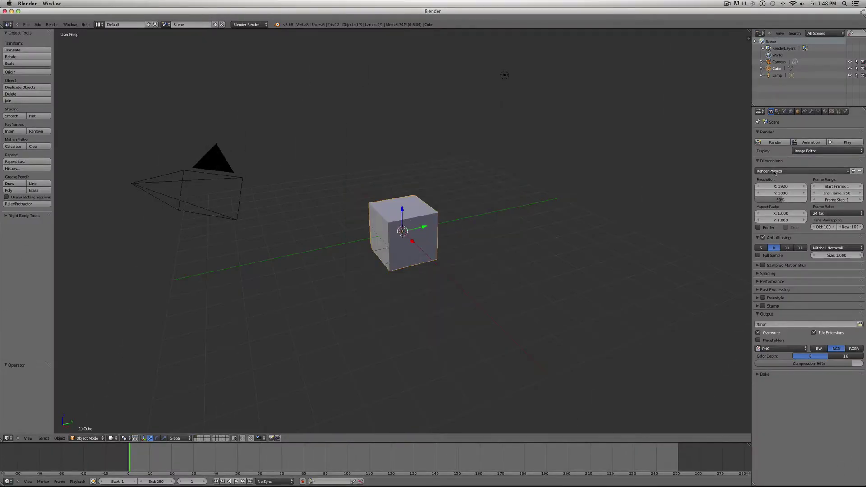
left_click(798, 112)
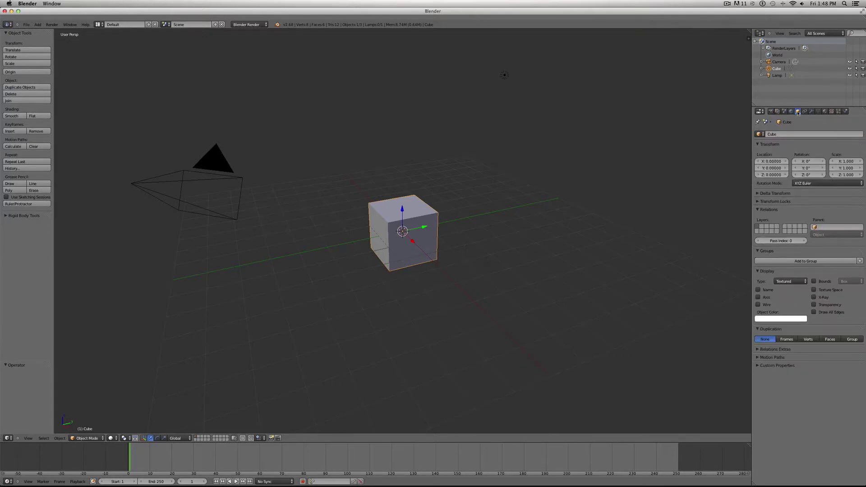
left_click(843, 162)
type("0.5")
key("Return")
left_click(847, 168)
type("0.5")
key("Return")
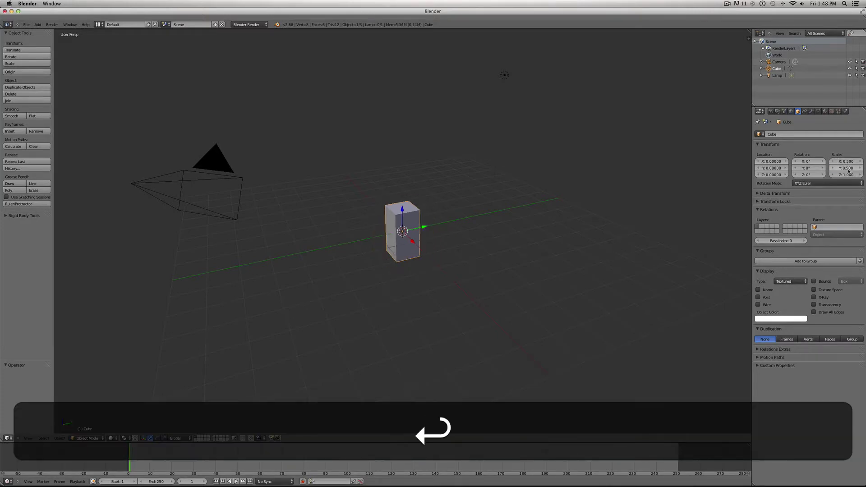
left_click(846, 174)
type("0.5")
key("Return")
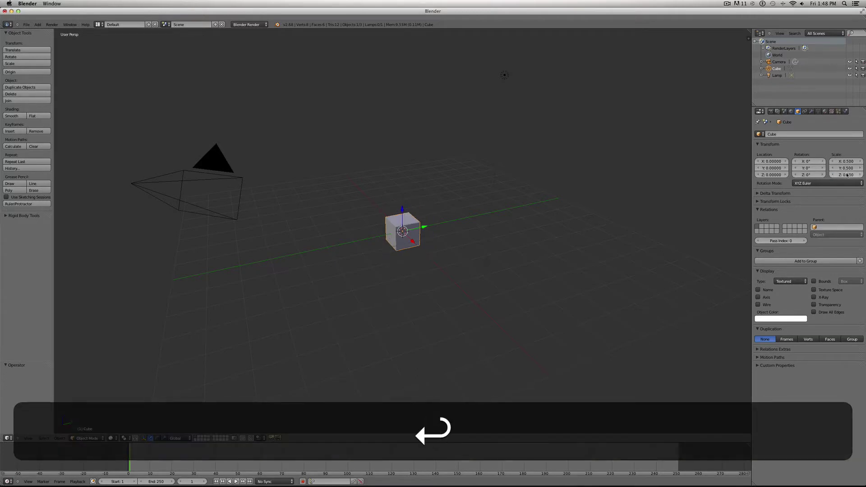
Change the 3D view to orthographic projection and view the cube from the right side
middle_click_drag(611, 262, 605, 260)
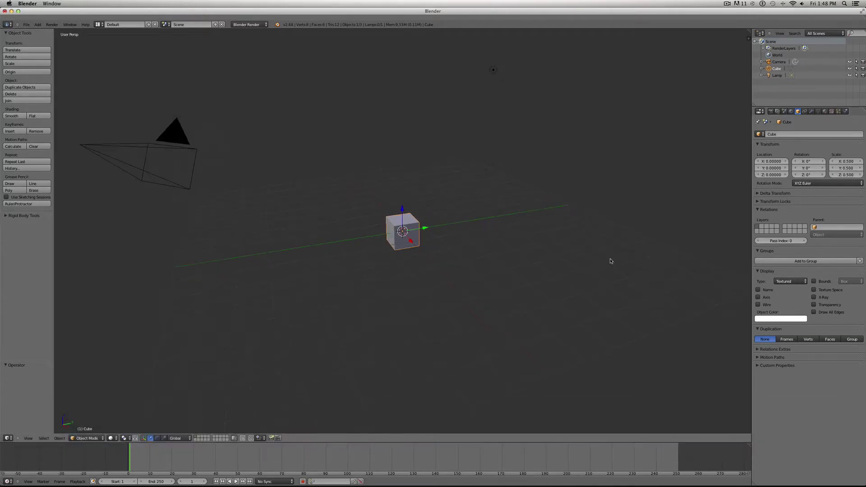
left_click(30, 441)
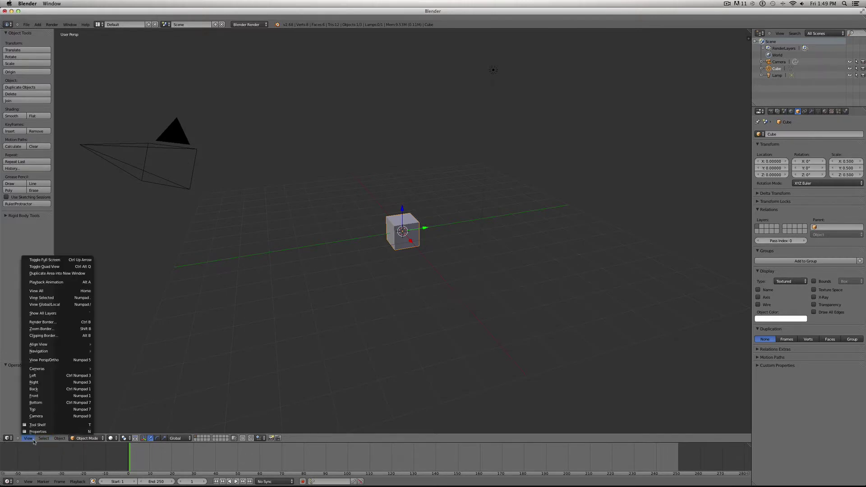
left_click(48, 360)
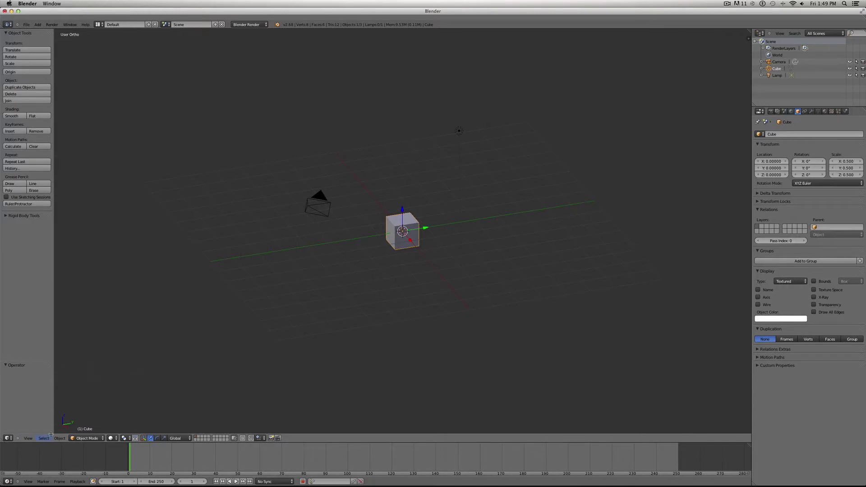
left_click(28, 439)
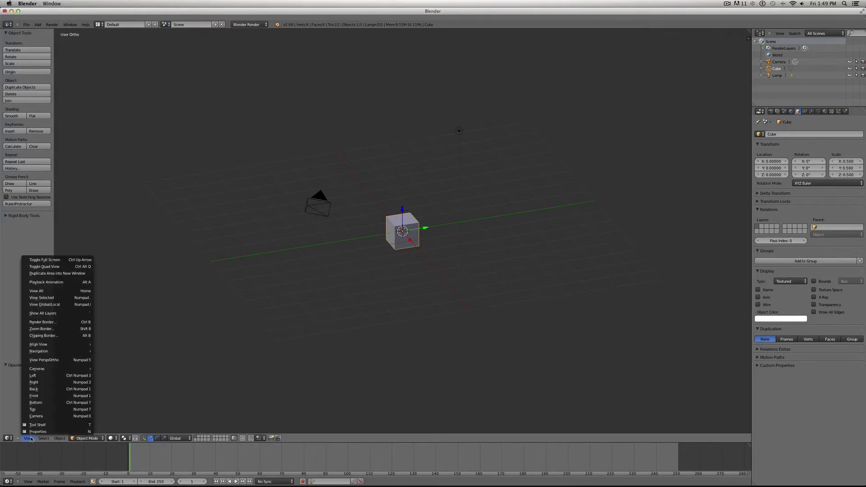
left_click(46, 383)
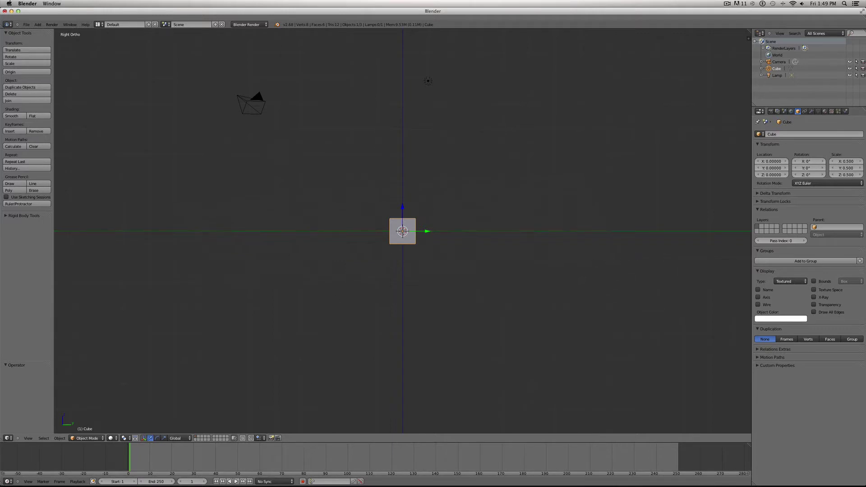
Show the 3D view's properties, enable background images and add an image slot
mouse_move(672, 486)
left_click(28, 438)
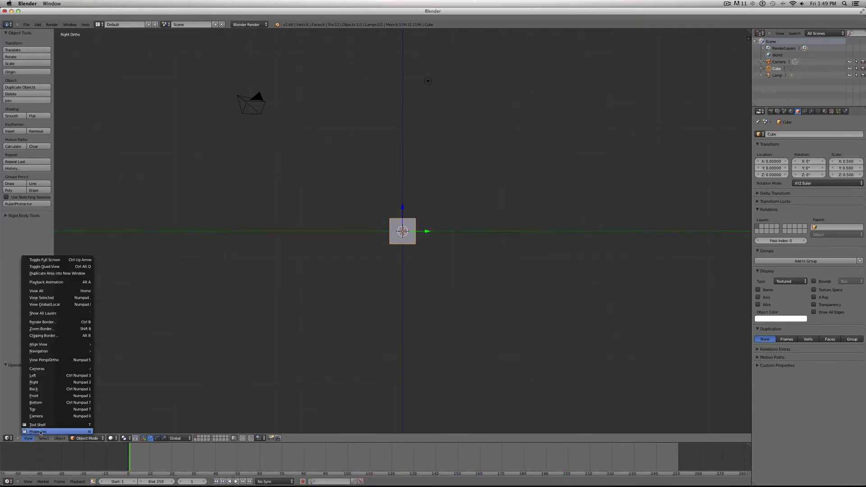
left_click(270, 356)
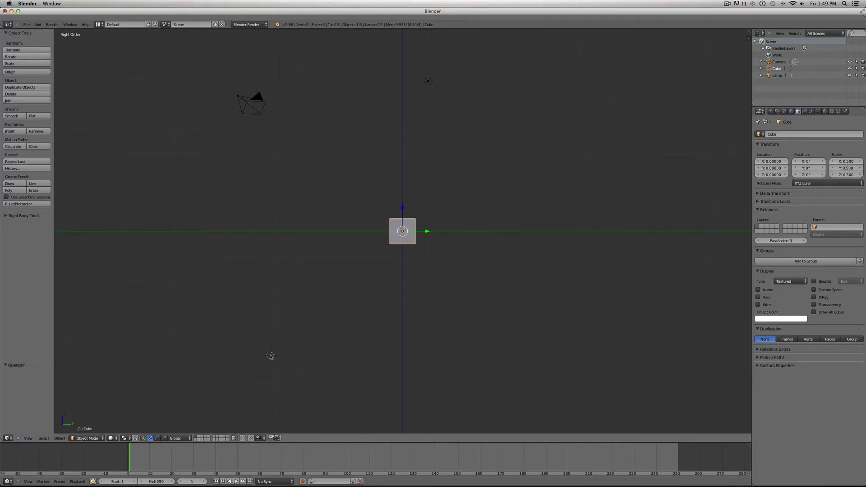
key("n")
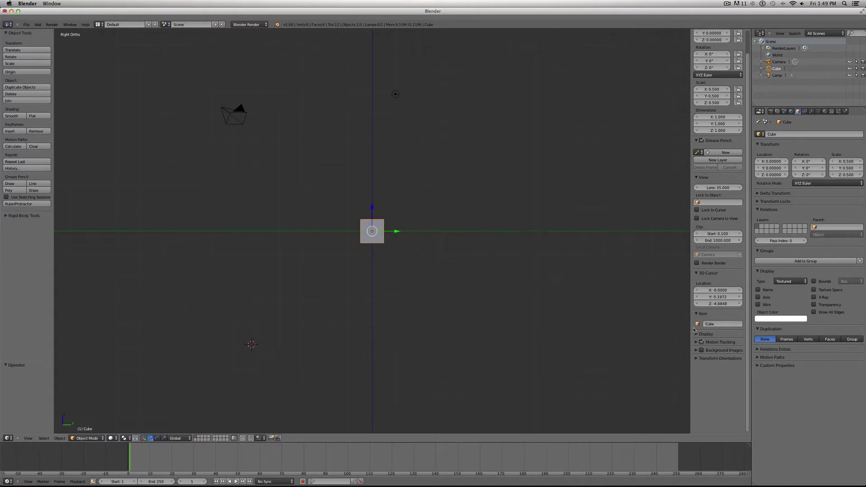
left_click(702, 351)
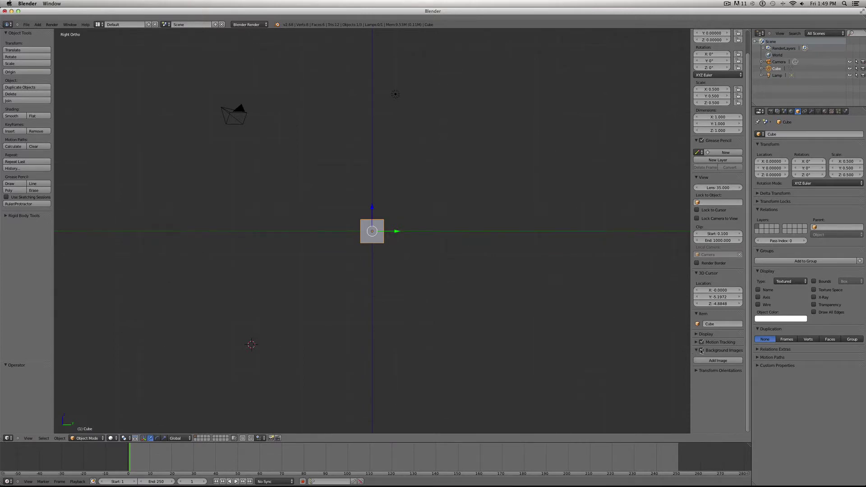
left_click(706, 361)
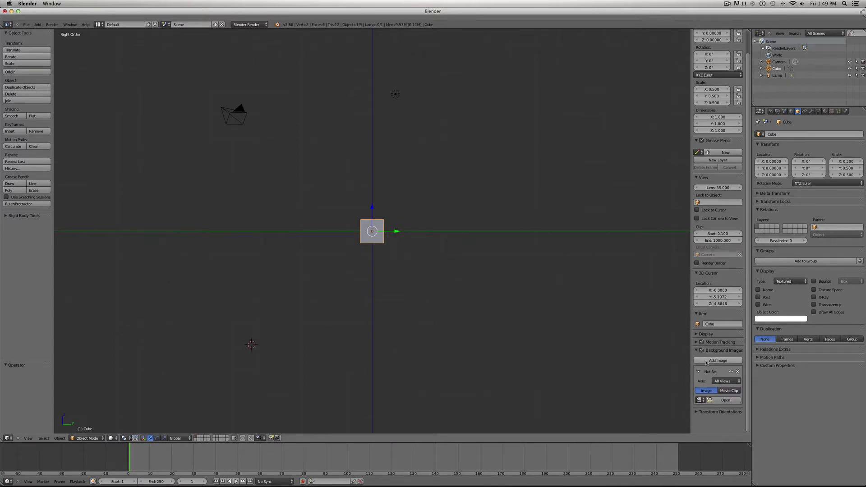
Load diamond-pic.png from the Desktop folder as the background image
left_click(726, 400)
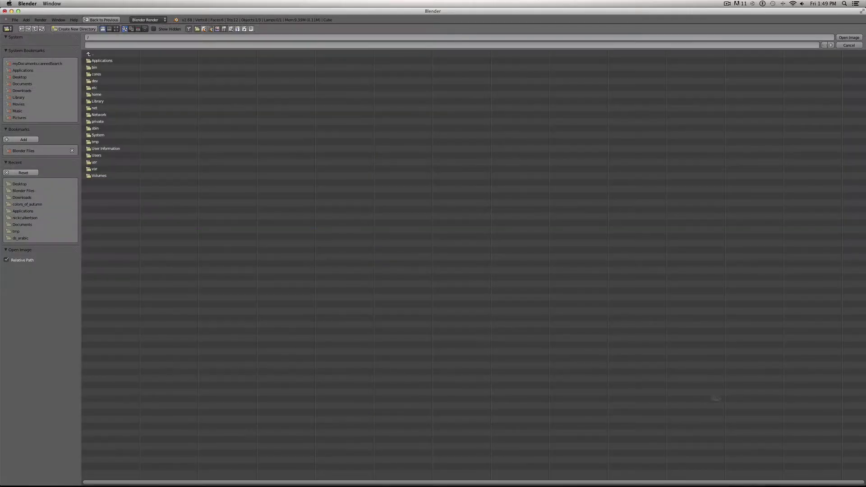
left_click(27, 77)
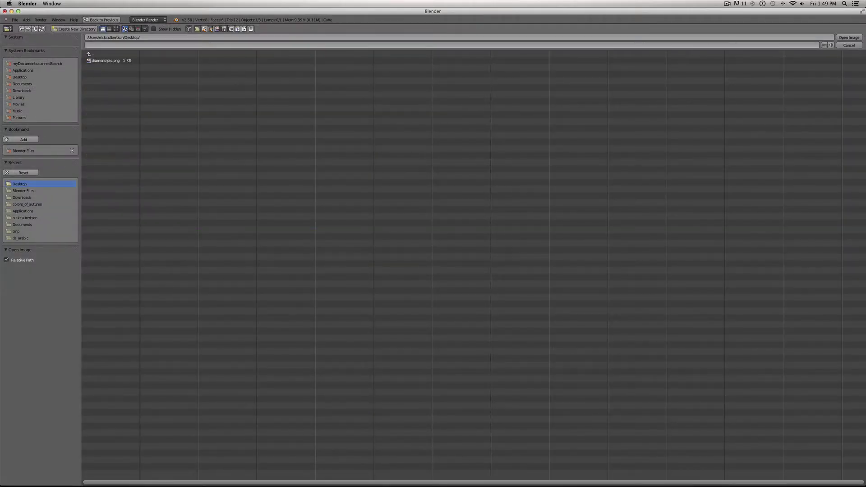
left_click(108, 61)
double_click(108, 60)
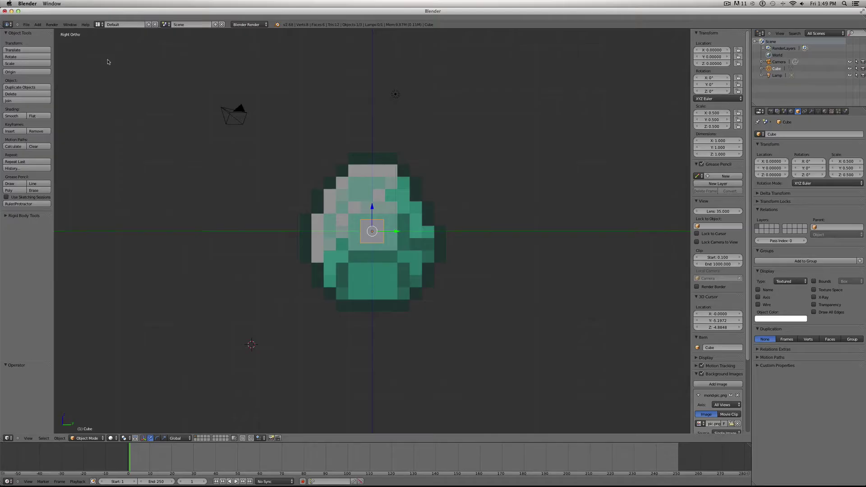
Raise the diamond background image's opacity to 1.000
scroll(717, 361, "down", 5)
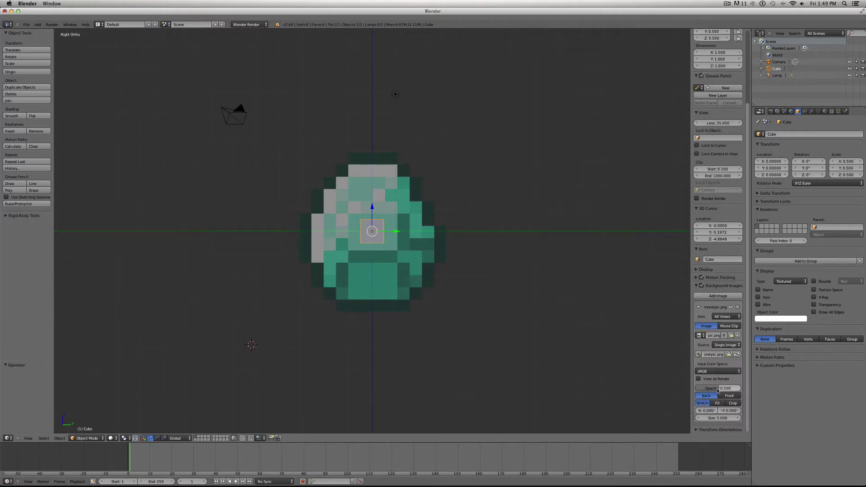
left_click_drag(720, 389, 750, 392)
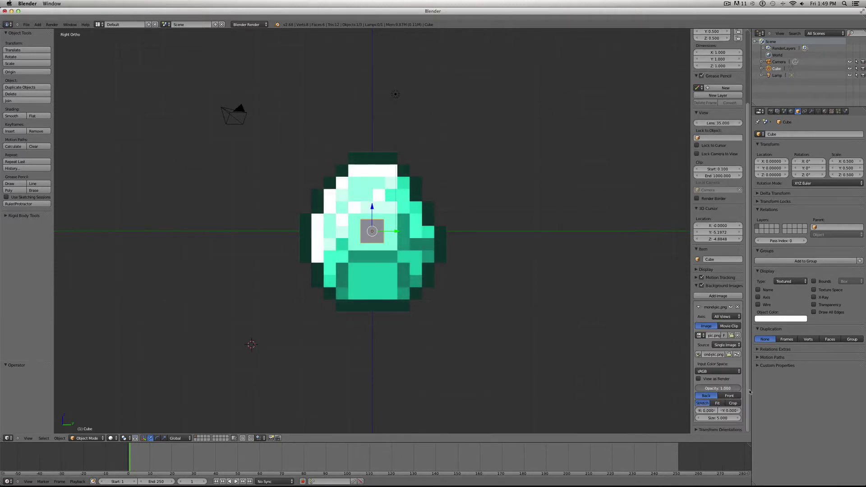
left_click(327, 118)
Enlarge the background image to size 9.360 so its pixels match the cube, and set its Y offset to 0.700
left_click_drag(729, 419, 731, 418)
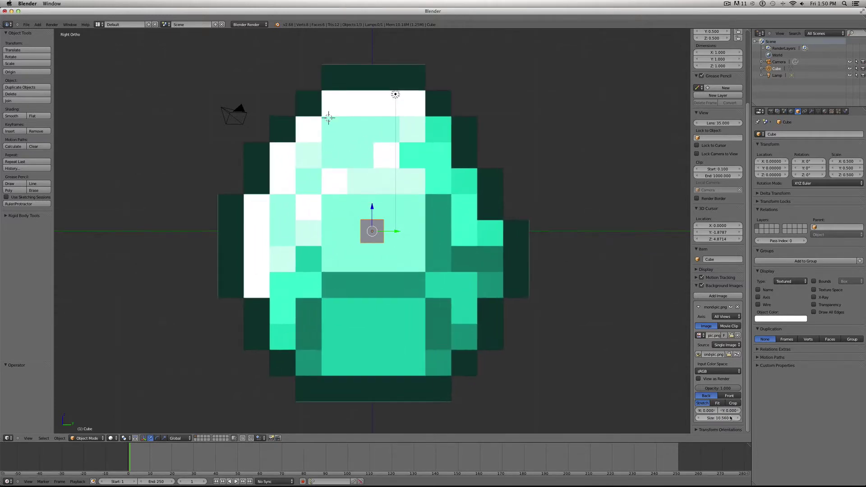
left_click(699, 419)
left_click(698, 418)
left_click(699, 418)
left_click(699, 419)
left_click(699, 419)
left_click(699, 419)
left_click(698, 419)
left_click(699, 418)
left_click_drag(698, 419, 699, 419)
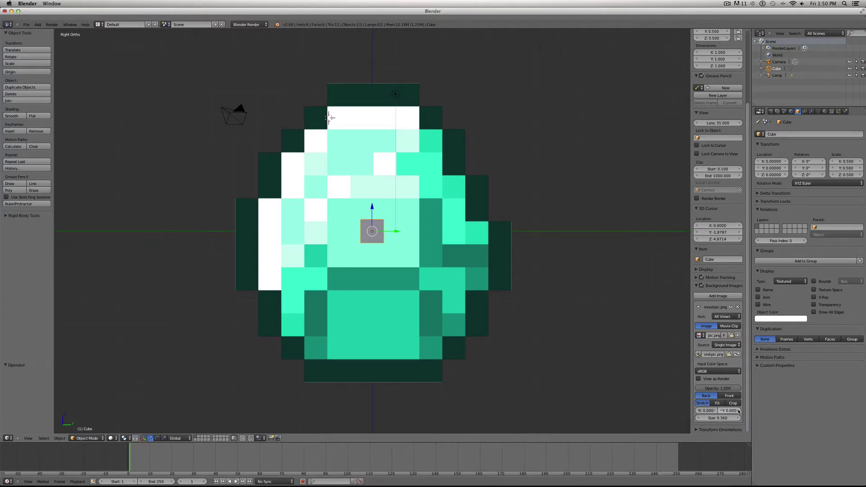
left_click_drag(739, 412, 738, 412)
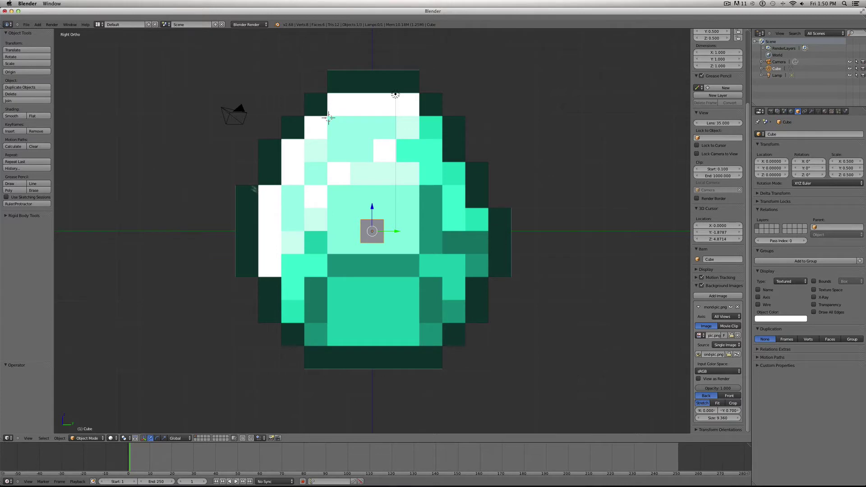
Move the cube by -5.5 on Y and -0.5 on Z, snapped to the grid, onto the diamond's left edge
left_click(371, 231)
key("g")
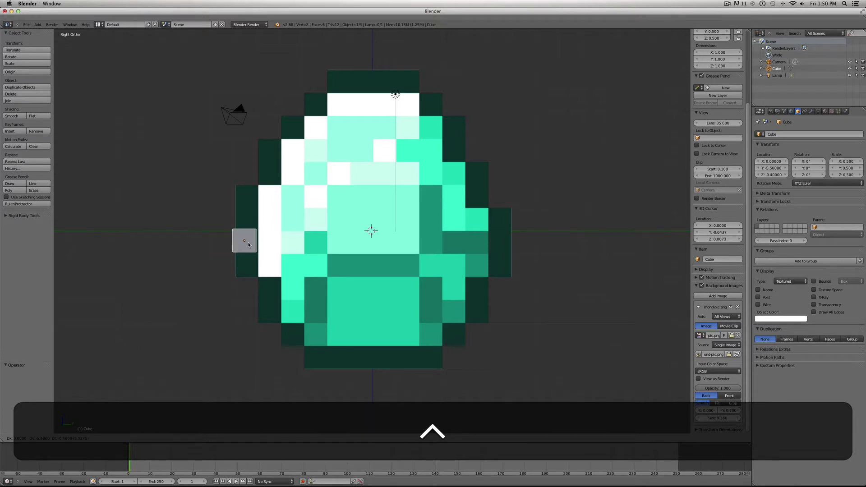
left_click(247, 246)
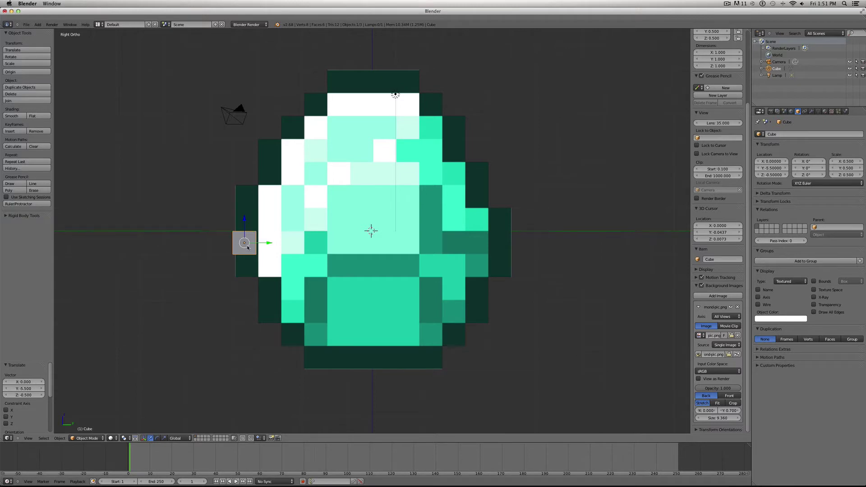
Duplicate the cube and snap the copy directly above it, 1 unit up on Z
key("shift+d")
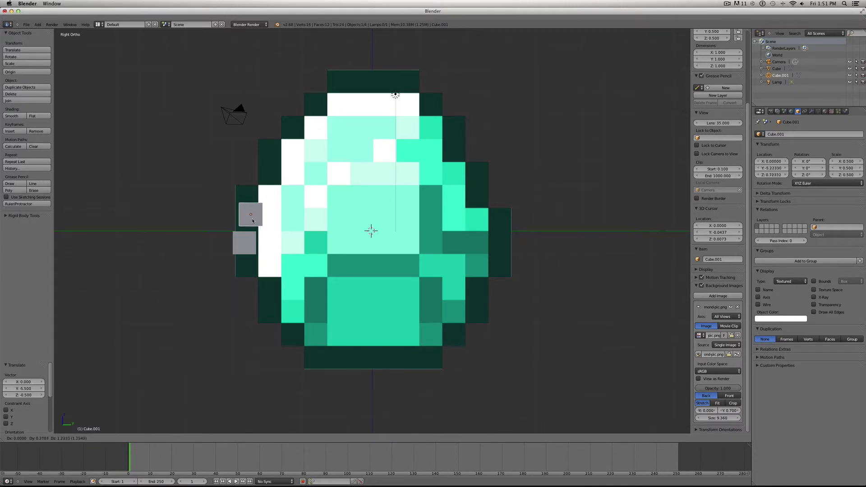
key("ctrl")
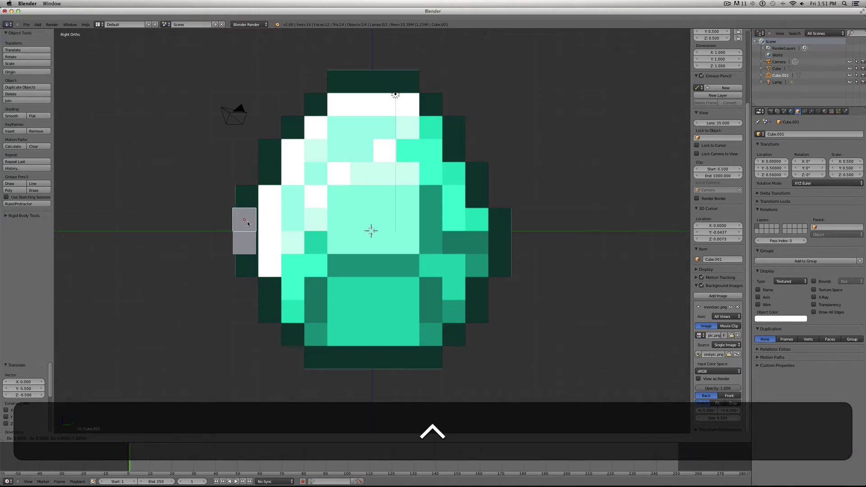
left_click(248, 224)
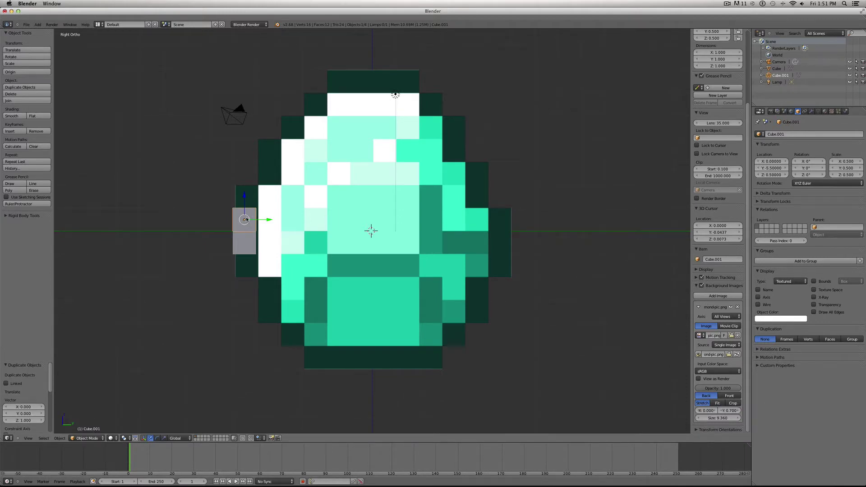
Duplicate the upper cube 1 unit along Y, and duplicate that copy 1 unit down to complete a two-by-two block
key("shift+d")
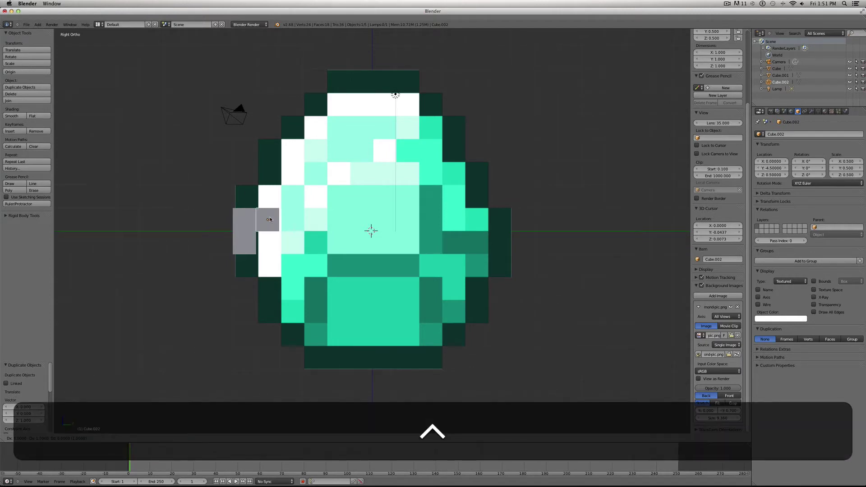
left_click(270, 219, "ctrl")
key("shift+d")
left_click(272, 243, "ctrl")
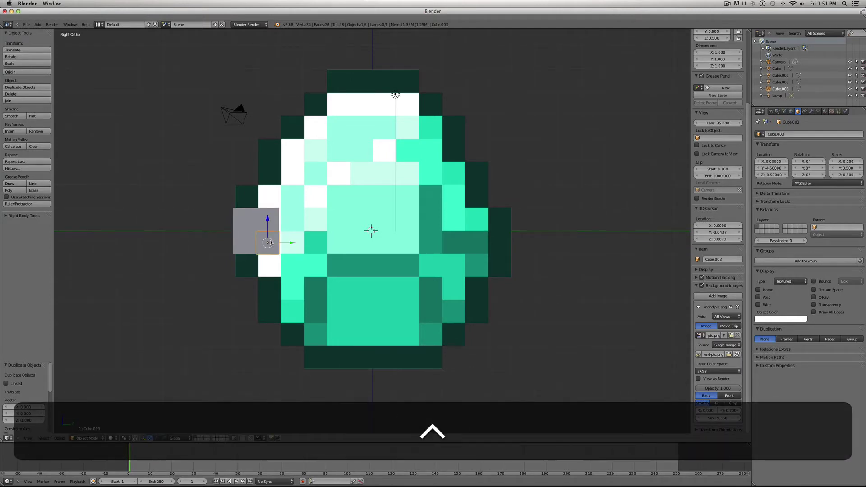
Duplicate the block's lower-right cube and snap the copy 1 unit further along Y, at Y -3.5 and Z -0.5
key("shift+d")
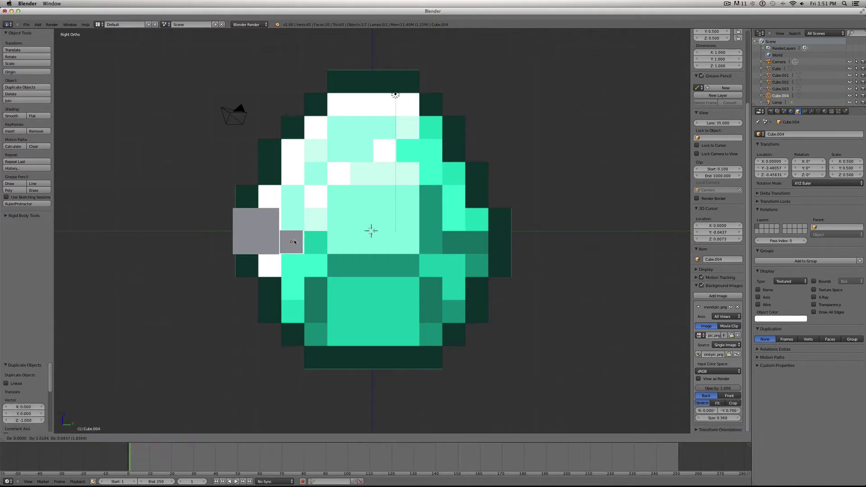
key("ctrl")
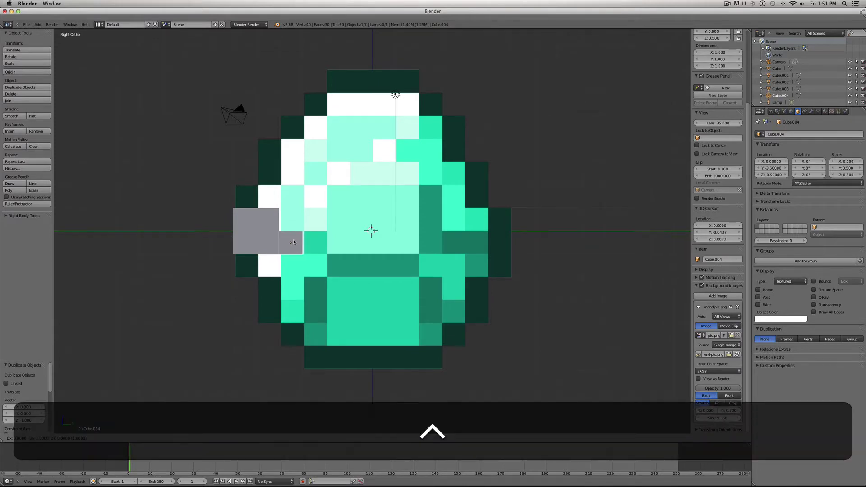
left_click(293, 243, "ctrl")
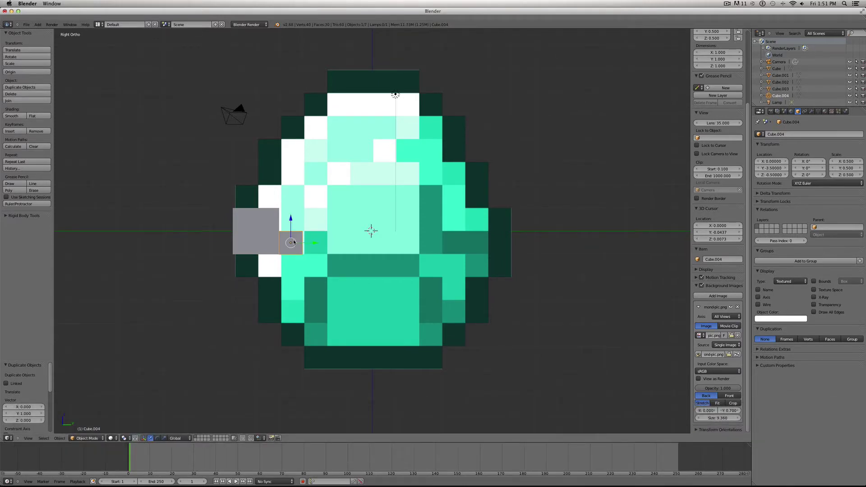
Duplicate the last cube 1 unit up to complete a three-by-two block, and copy the block 2 units up and about 1 along Y
key("shift+d")
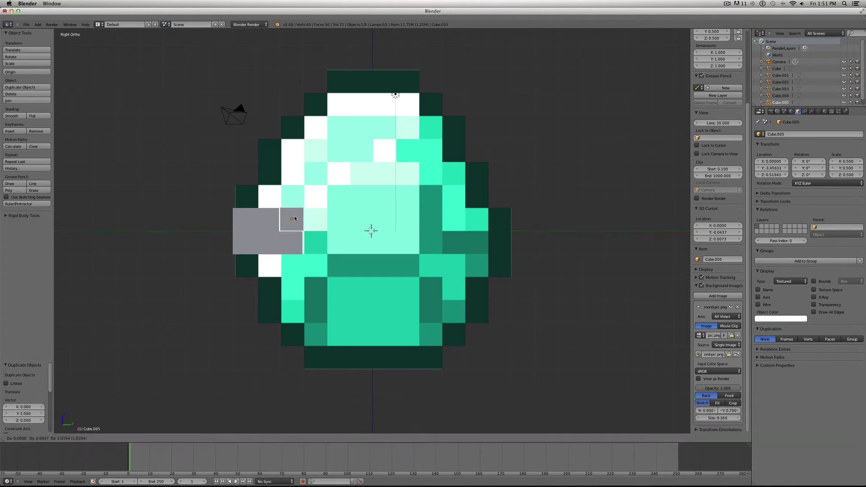
left_click(294, 218)
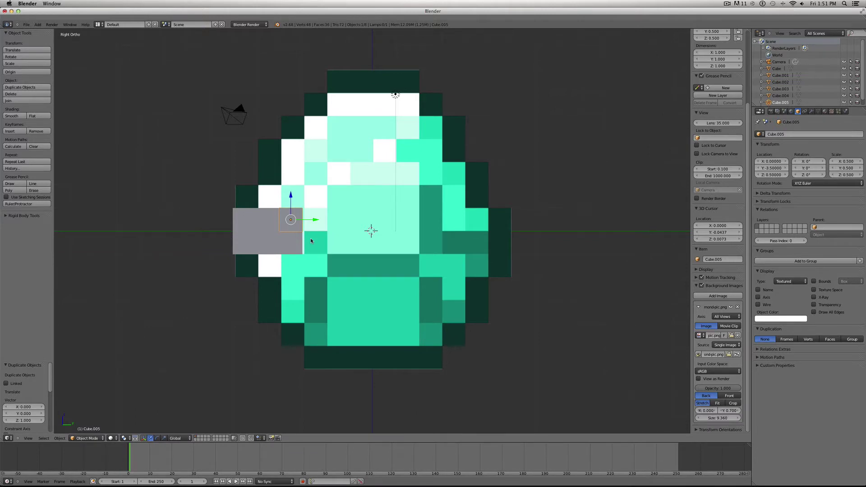
key("b")
left_click_drag(311, 240, 221, 222)
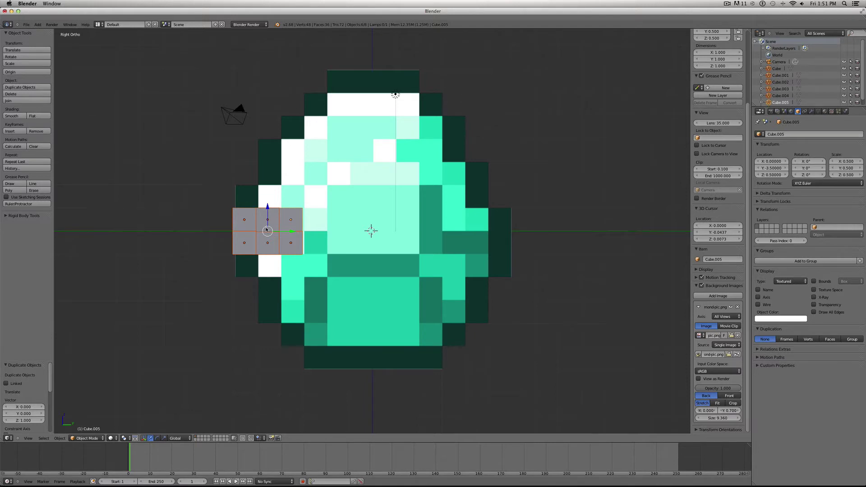
key("shift+d")
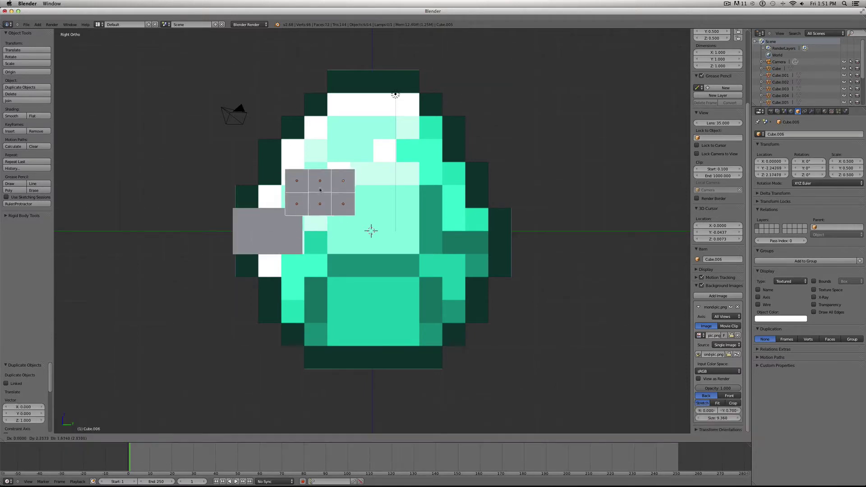
key("ctrl")
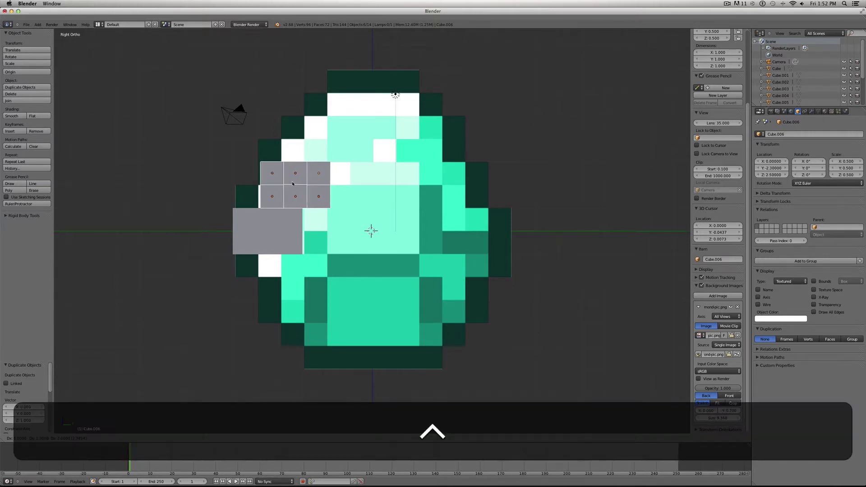
left_click(291, 184)
Duplicate the upper six-cube block 1 unit along Y and 2 units up, and shift the twelve upper cubes by -0.1 on Y
key("shift+d")
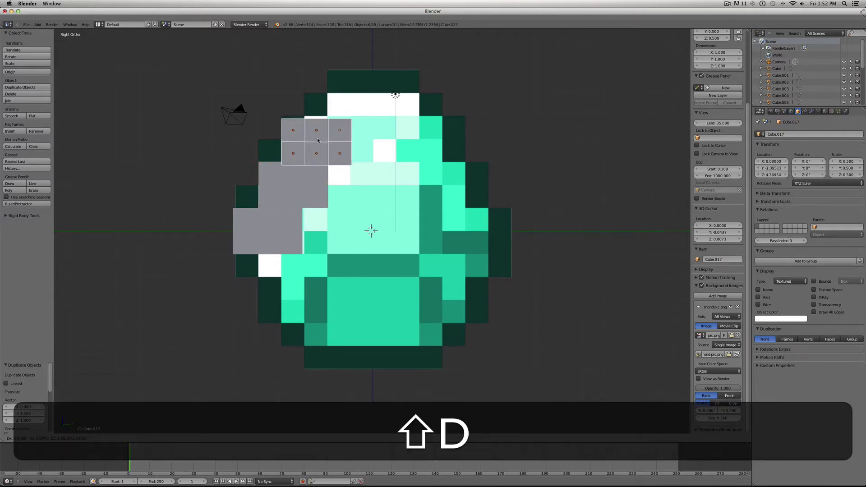
key("ctrl")
left_click(318, 138)
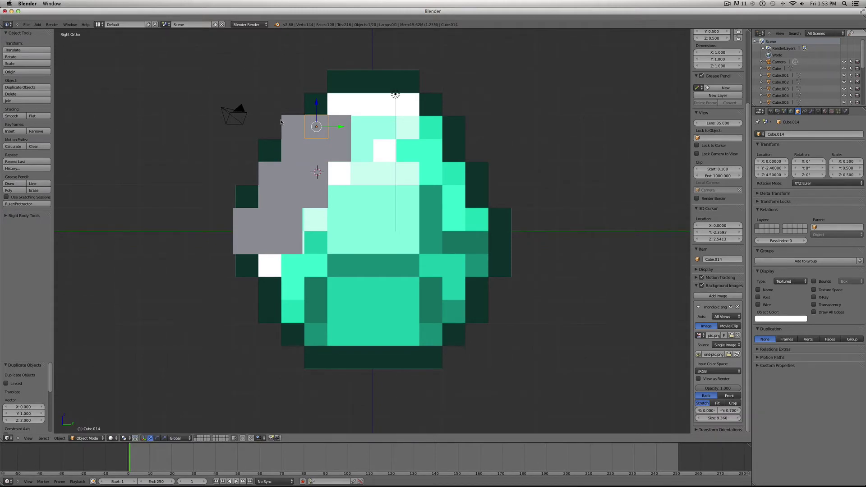
key("b")
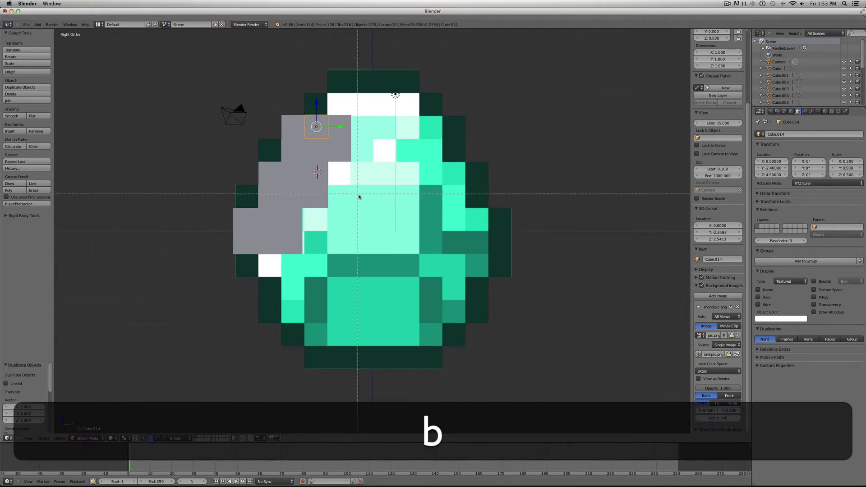
left_click_drag(365, 201, 245, 133)
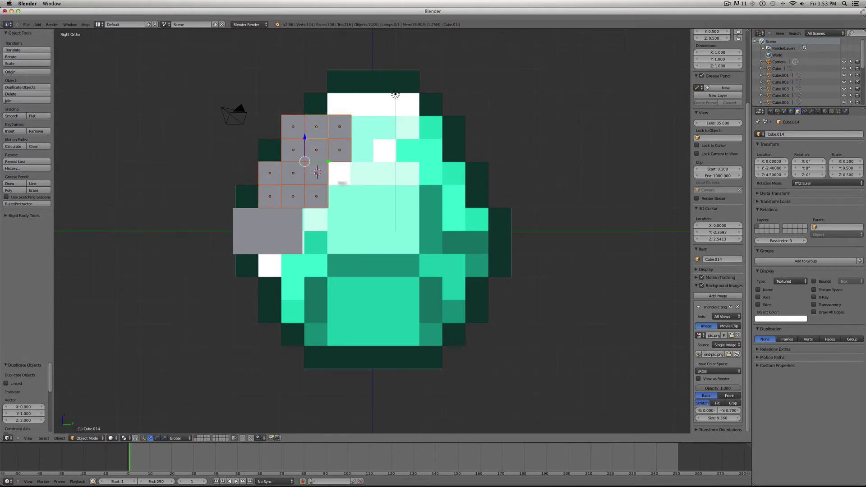
left_click_drag(308, 163, 306, 163)
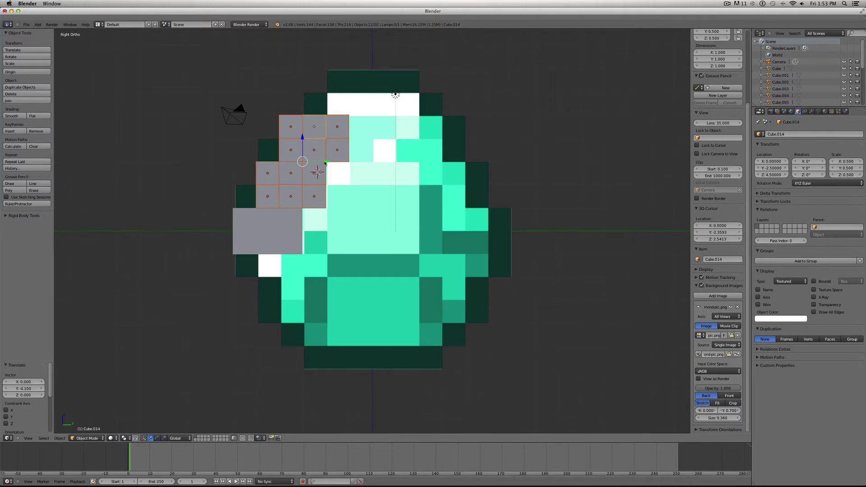
Duplicate the twelve-cube group 3 units along Y, and duplicate that copy by 2 on Y and -2 on Z
key("shift+d")
left_click(375, 164, "ctrl")
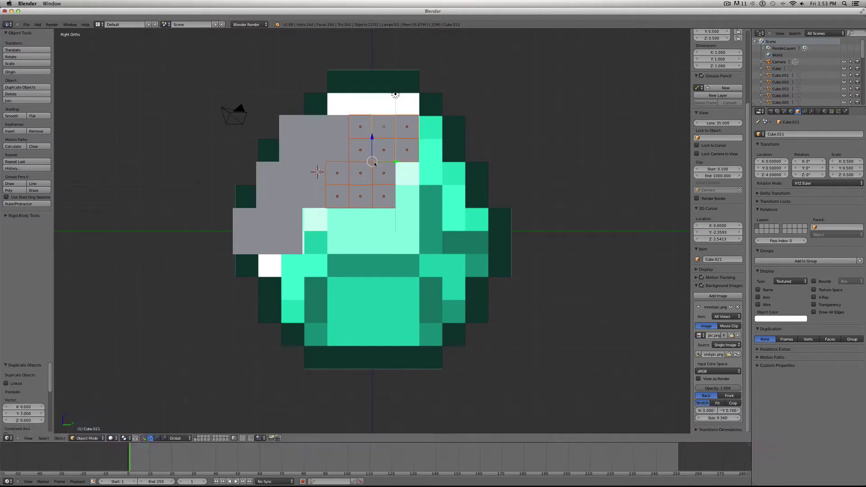
key("shift+d")
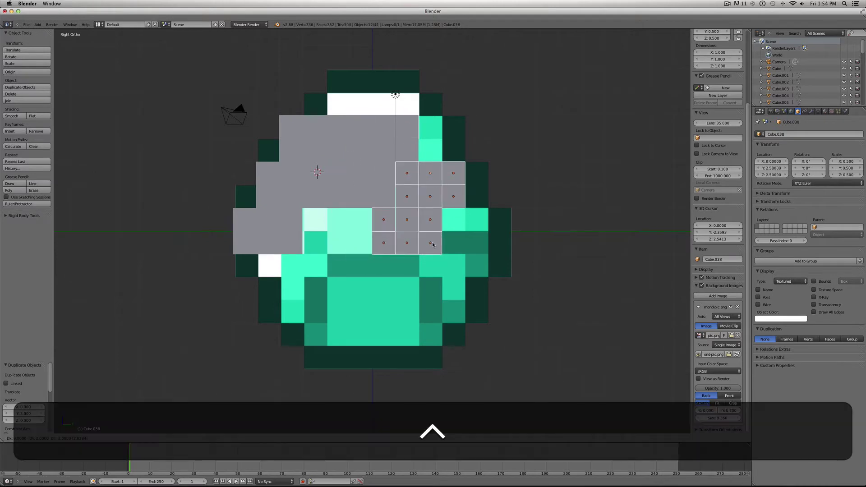
left_click(432, 244, "ctrl")
Place three more copies of the twelve-cube group, successively offset by Y -4 Z -2, Y 6, and Y -4 Z -2
key("shift+d")
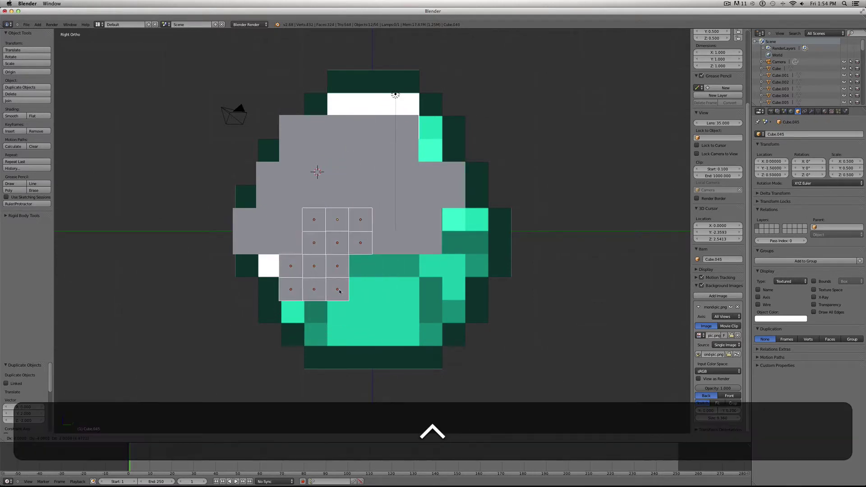
left_click(340, 291, "ctrl")
key("shift+d")
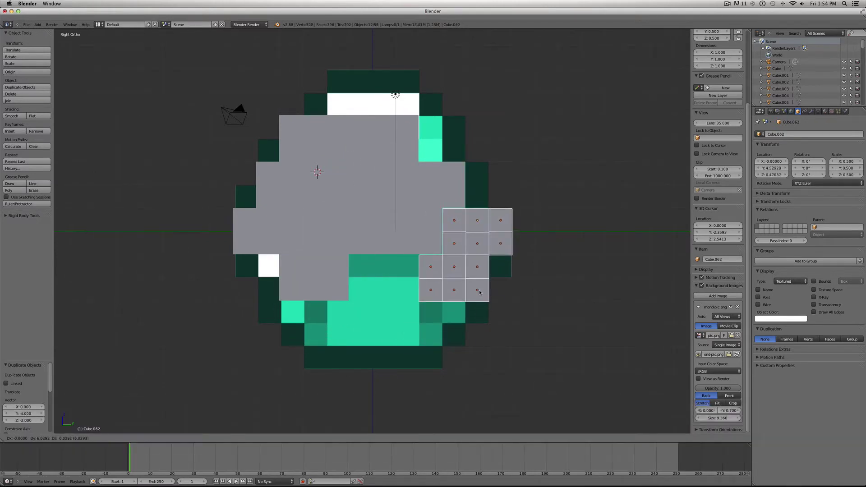
key("ctrl")
left_click(479, 292, "ctrl")
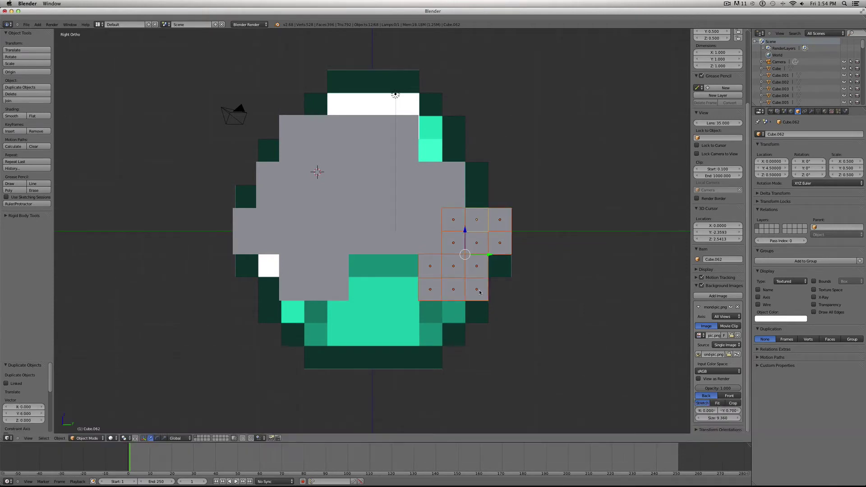
key("shift+d")
left_click(386, 336, "ctrl")
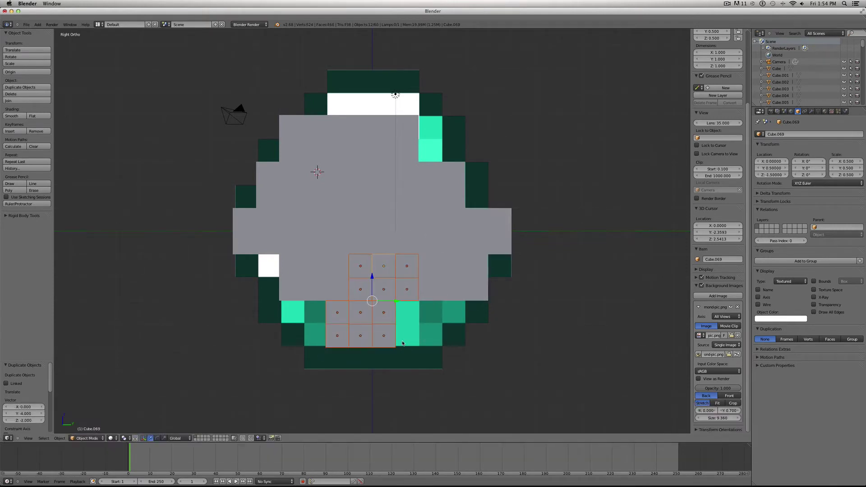
Duplicate the newest group's lower-right two-by-two block 2 units along Y, and copy it to the upper-right edge by Y 1 and Z 8
key("b")
right_click(403, 342)
right_click(387, 337)
key("b")
left_click_drag(389, 341, 363, 318)
key("shift+d")
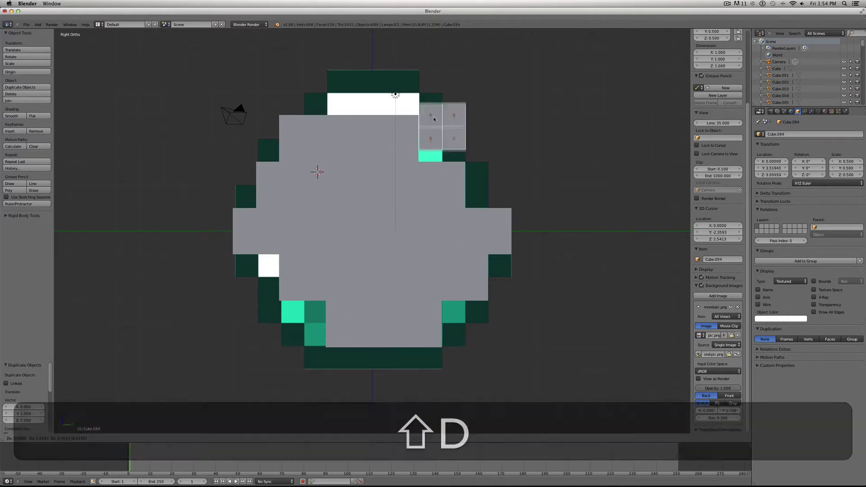
left_click(396, 94, "ctrl")
Copy the two-by-two block twice across the diamond's top, and once into the lower-left gap by Y -2 and Z -10
key("shift+d")
key("ctrl")
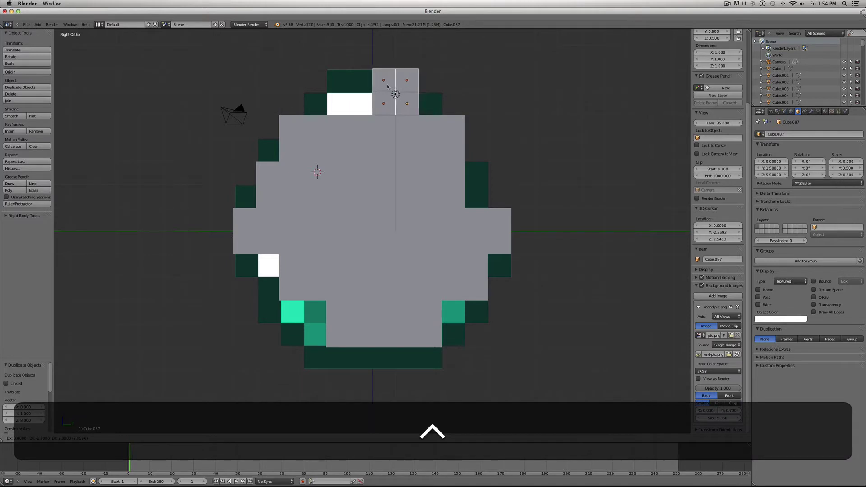
left_click(387, 86, "ctrl")
key("shift+d")
left_click(342, 86, "ctrl")
key("shift+d")
left_click(295, 318, "ctrl")
Duplicate the bottom row's six cubes, excluding the leftmost one, and snap the copy 1 unit down over the dark bottom edge
right_click(314, 336)
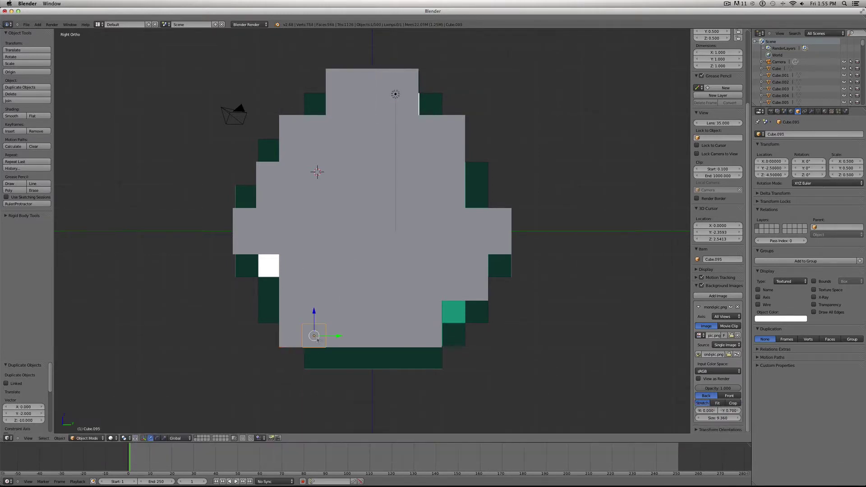
key("b")
left_click_drag(442, 365, 322, 345)
key("shift+d")
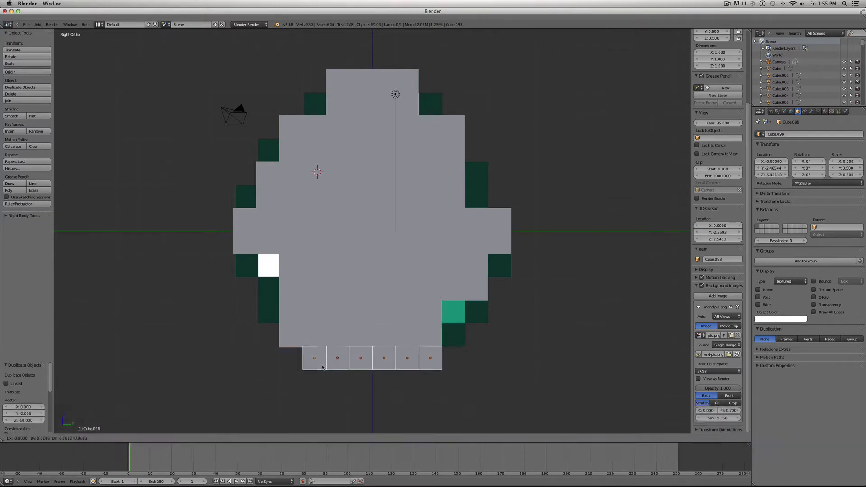
key("ctrl")
left_click(322, 368, "ctrl")
Duplicate three cubes at the stepped lower-right edge diagonally outward to fill the three uncovered squares there
key("b")
left_click_drag(450, 336, 434, 317)
right_click(432, 314)
right_click(452, 291, "shift")
right_click(433, 291, "shift")
key("d")
key("shift+d")
left_click(458, 318, "ctrl")
Duplicate the right edge's lowest cube 1 unit down, and two cubes of the upper right side 1 unit along Y
right_click(502, 250)
key("shift+d")
left_click(502, 272, "ctrl")
right_click(461, 199)
right_click(461, 173, "shift")
key("shift+d")
left_click(485, 174)
Fill the uncovered dark squares on both sides of the white top row with duplicated cubes
right_click(430, 125)
key("shift+d")
left_click(430, 102, "ctrl")
right_click(333, 104)
key("shift+d")
right_click(311, 106)
key("super+z")
key("shift+d")
left_click(314, 104)
Duplicate the corner cube onto the remaining dark steps along the diamond's left edge, down to the square below the widest part
key("shift+d")
left_click(267, 152, "ctrl")
key("shift+d")
left_click(244, 266, "ctrl")
key("shift+d")
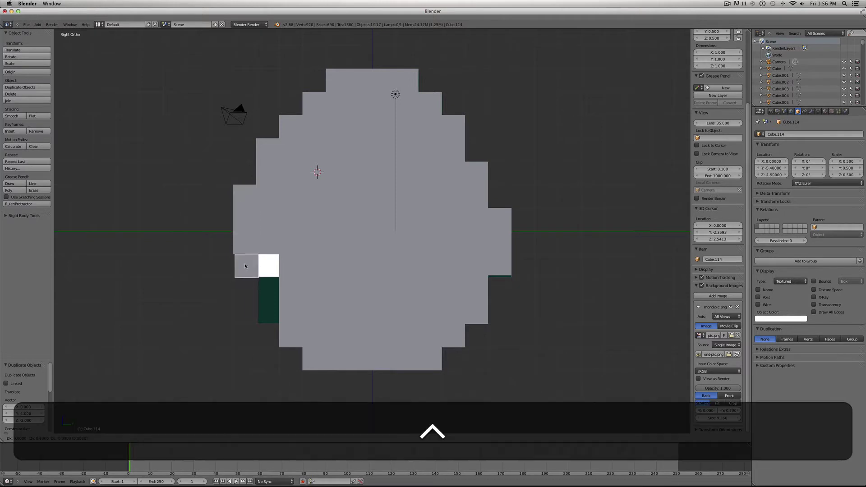
left_click(243, 266, "ctrl")
Duplicate three stacked cubes of the lower-left side by -1 on Y to fill the remaining column
right_click(282, 266)
key("b")
left_click_drag(271, 282, 292, 316)
key("shift+d")
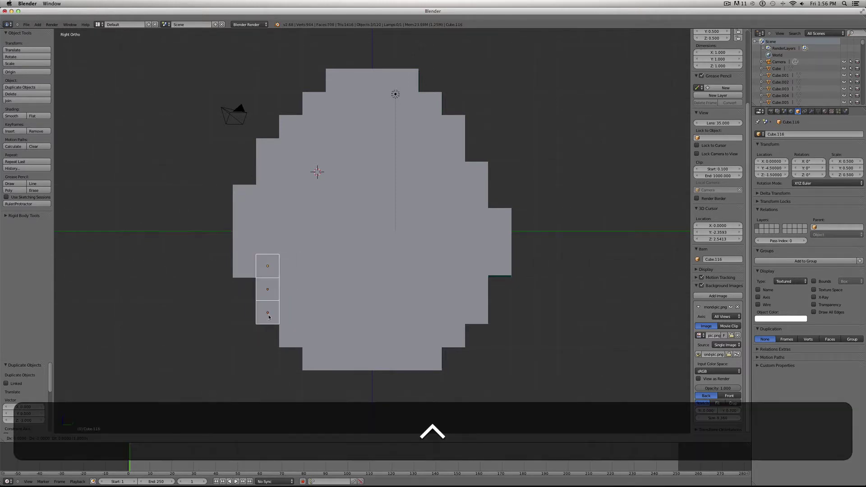
left_click(269, 317, "ctrl")
Display the background image in front of the cubes and set its X offset to 12.4 to place it beside the model
right_click(368, 249)
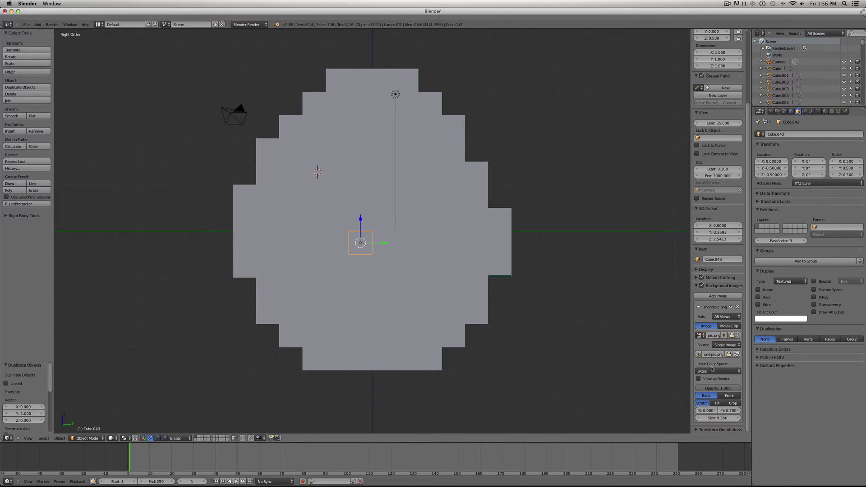
left_click(726, 396)
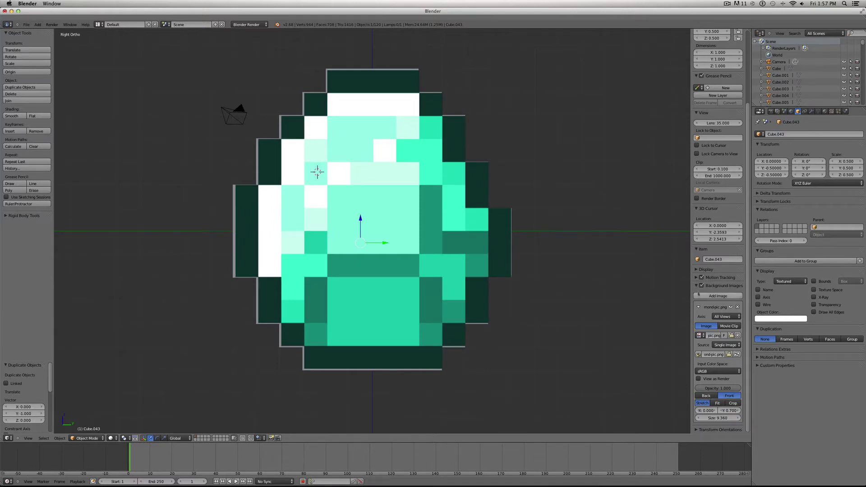
left_click(702, 286)
left_click(702, 286)
left_click(702, 286)
left_click(702, 286)
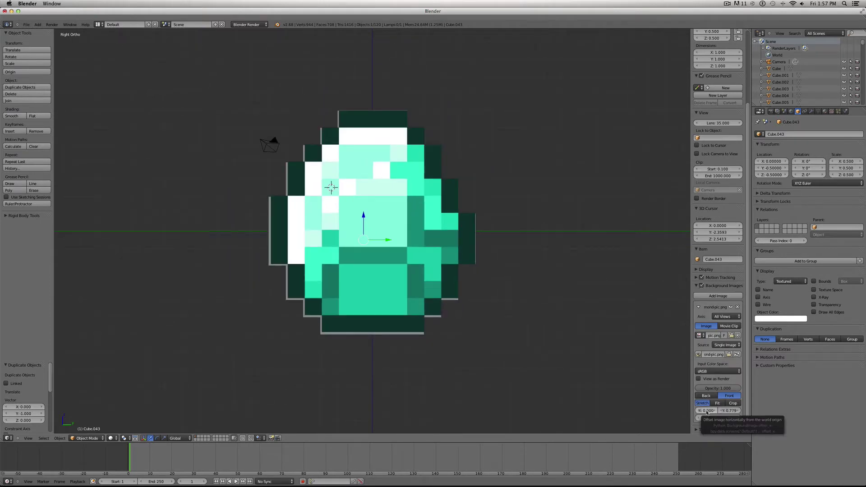
left_click_drag(708, 412, 515, 184)
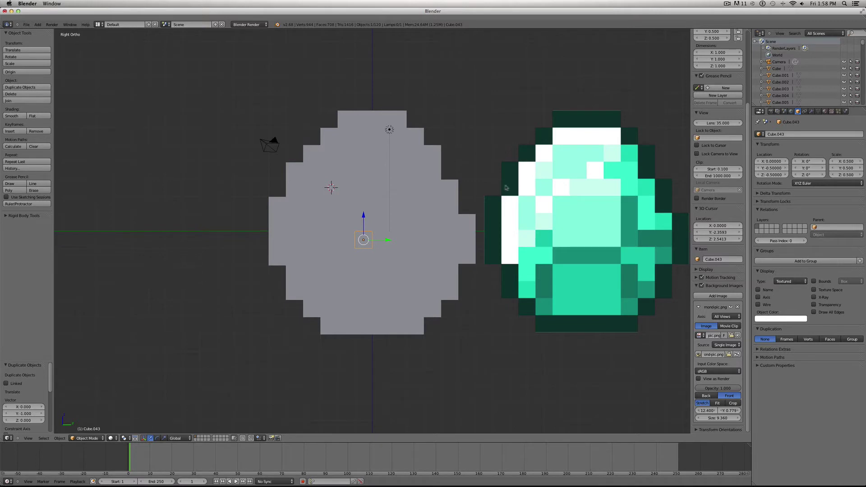
Add a second material slot with a new material to the top row's leftmost cube
right_click(345, 121)
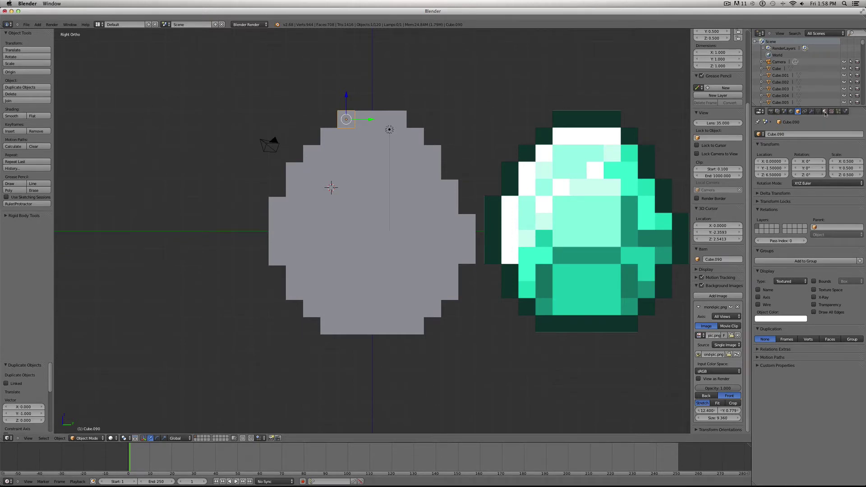
left_click(825, 111)
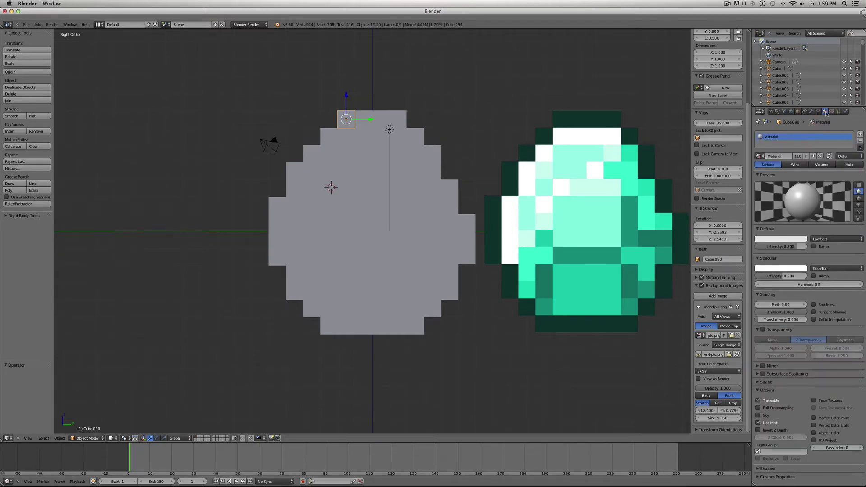
left_click(860, 135)
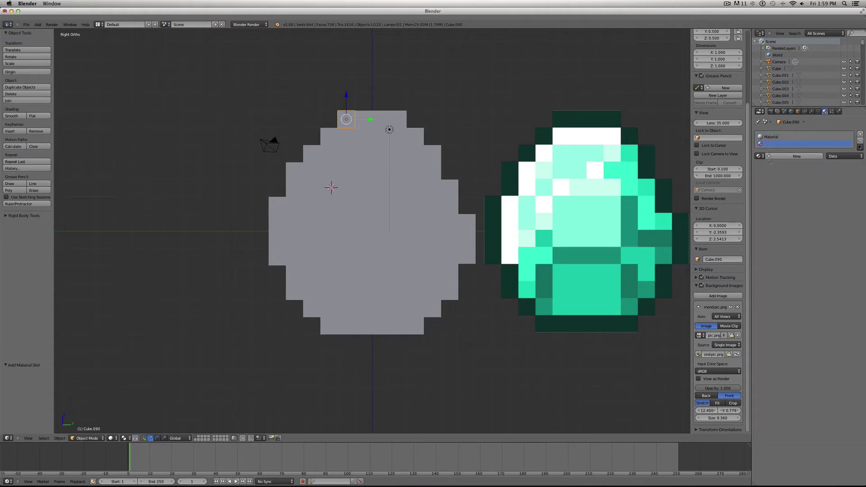
left_click(784, 157)
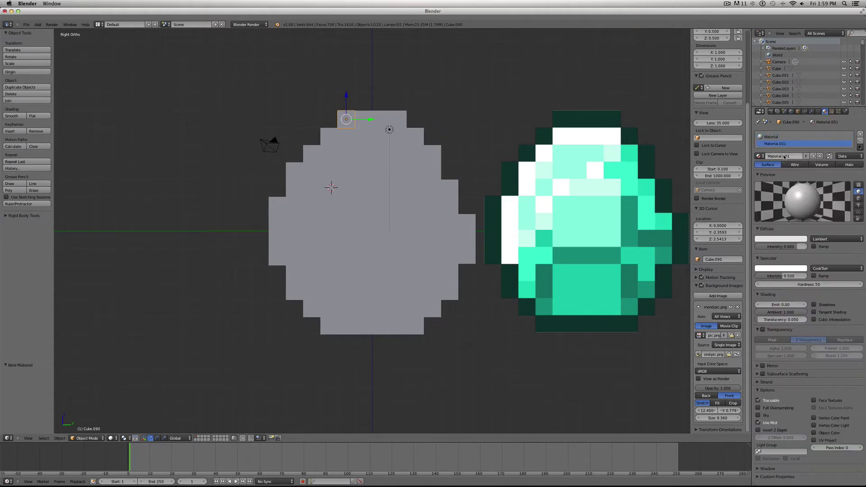
Sample the reference outline's dark green as the new material's diffuse colour, and remove the original Material slot from the cube
left_click(785, 238)
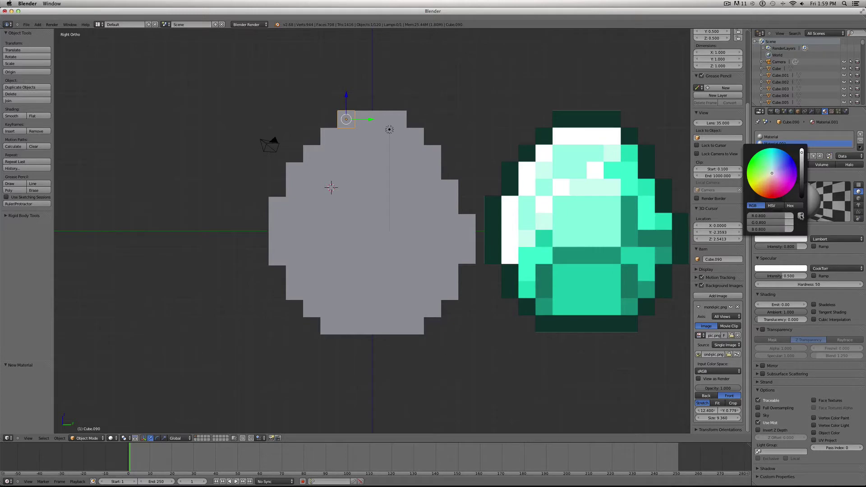
left_click(801, 215)
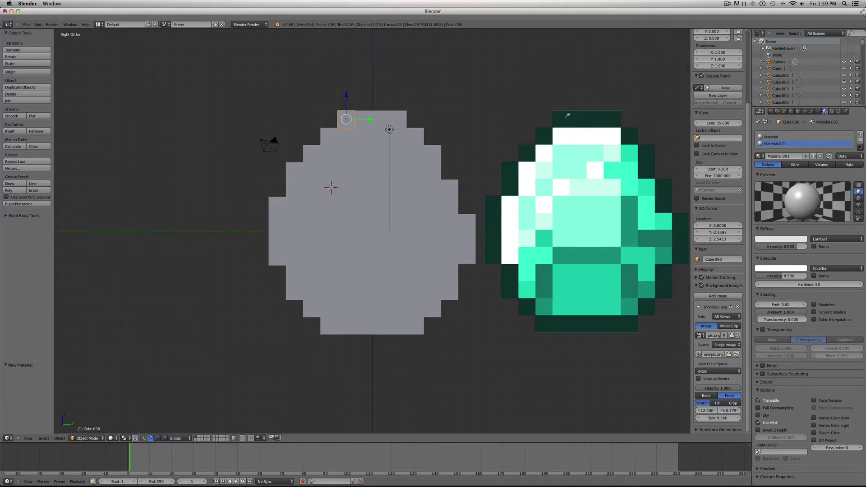
left_click(564, 116)
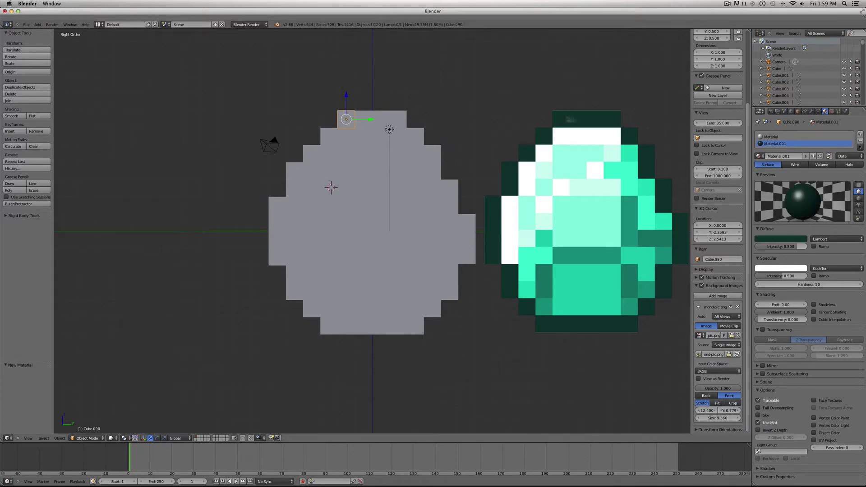
left_click(772, 137)
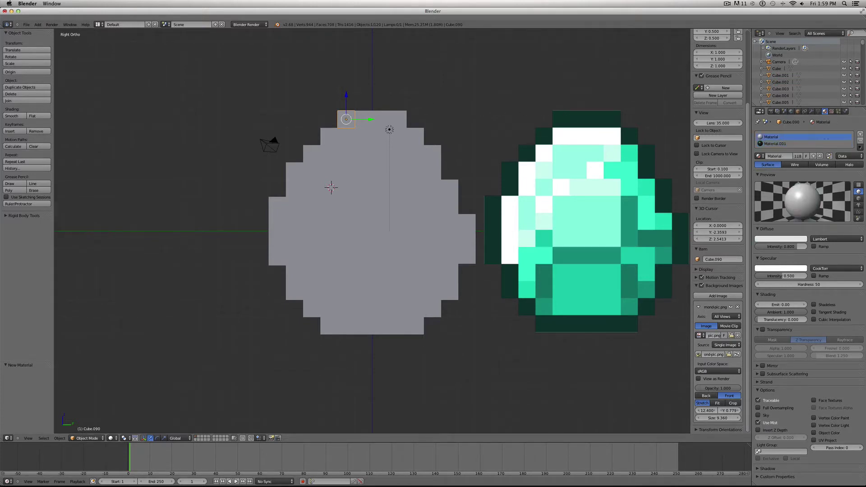
left_click(860, 141)
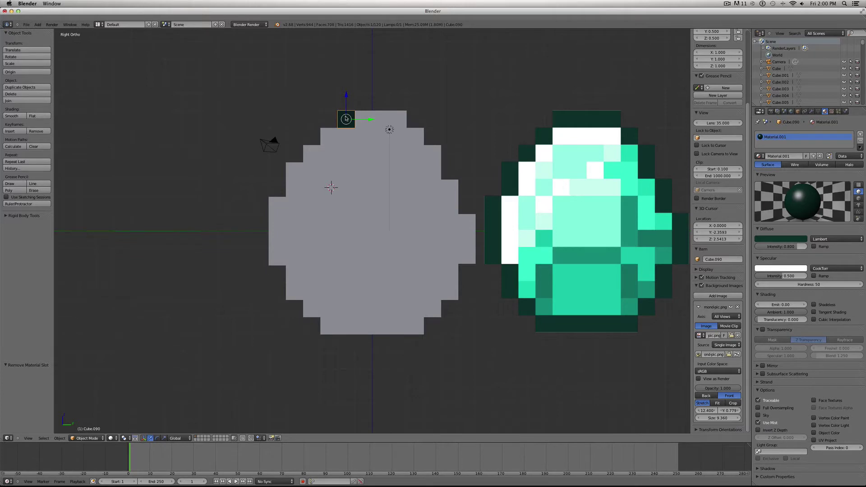
Box-select all the cubes around the diamond's outline and link the dark green cube's material to them
key("b")
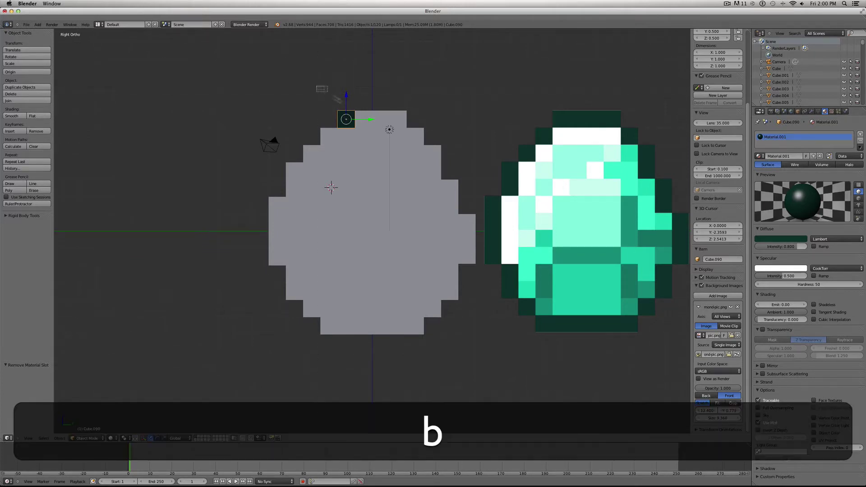
left_click_drag(325, 92, 421, 138)
key("b")
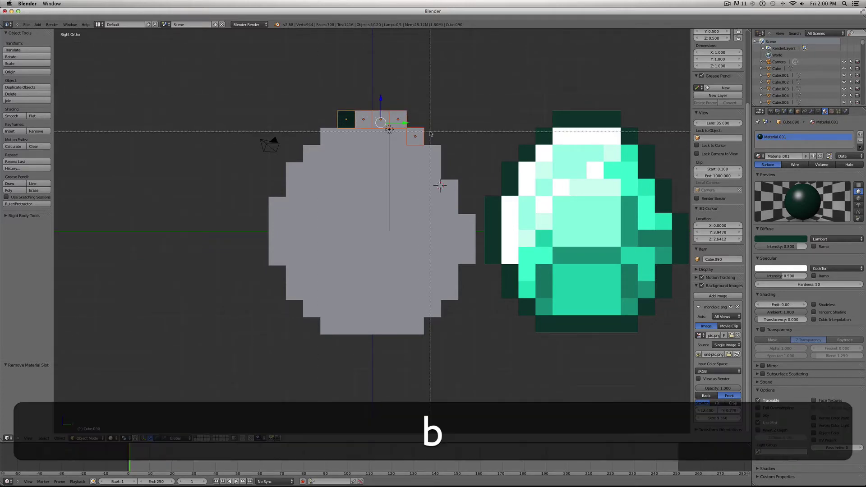
left_click_drag(430, 132, 300, 195)
key("b")
key("b")
key("b")
key("b")
key("b")
key("b")
key("b")
key("b")
key("b")
left_click_drag(304, 127, 331, 142)
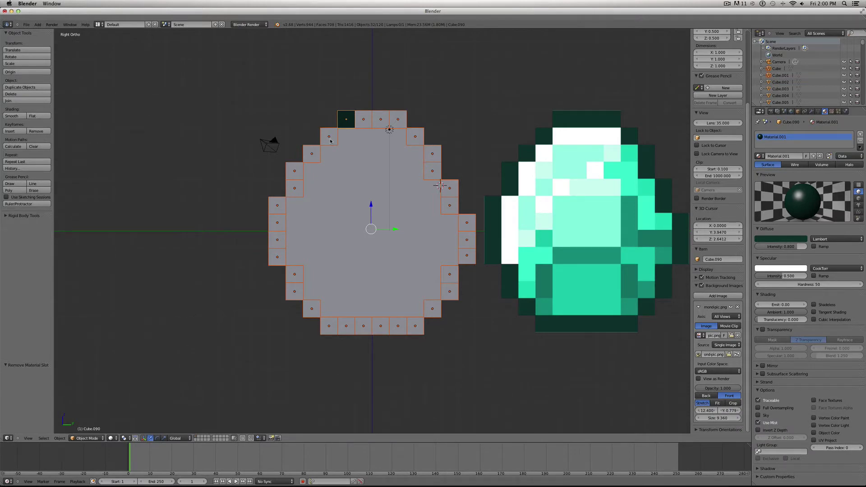
key("ctrl+l")
mouse_move(330, 141)
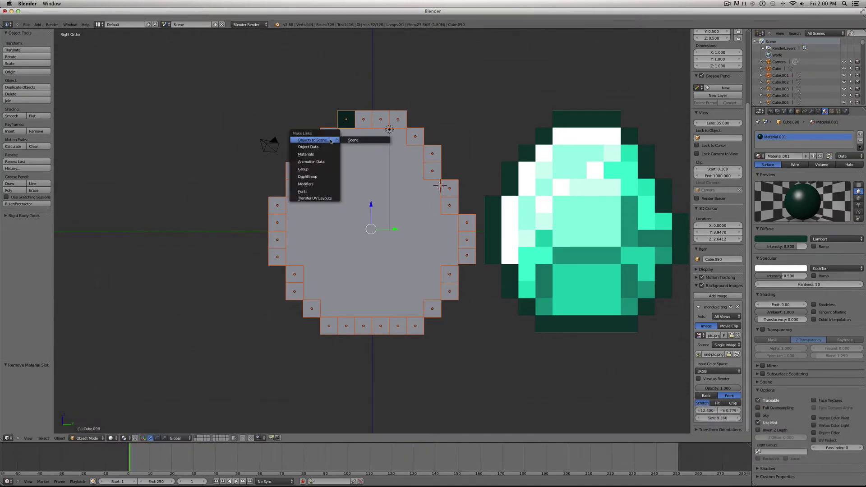
left_click(311, 155)
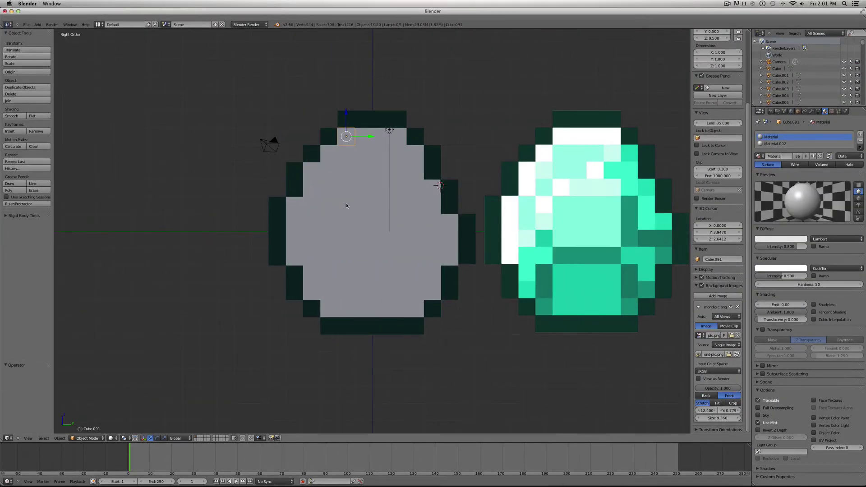
Give the light centre block's upper-left cube a new material with the reference's light aqua as diffuse colour, and remove its original Material slot
left_click(346, 205)
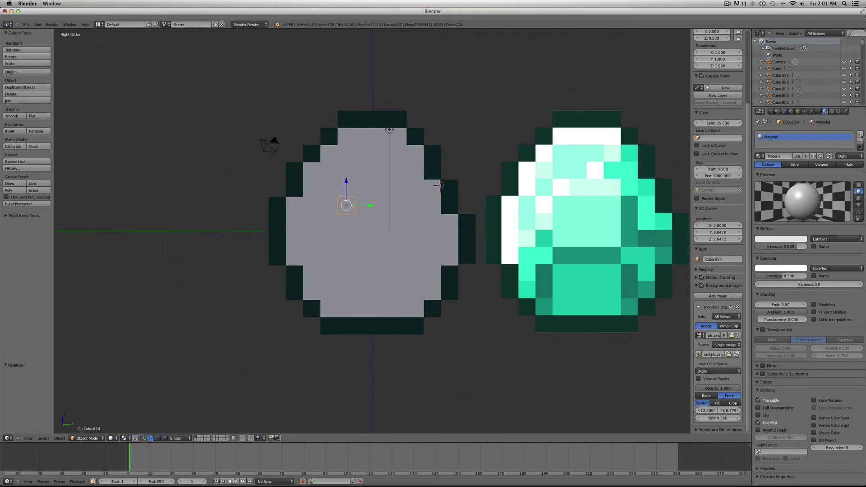
left_click(860, 134)
left_click(779, 157)
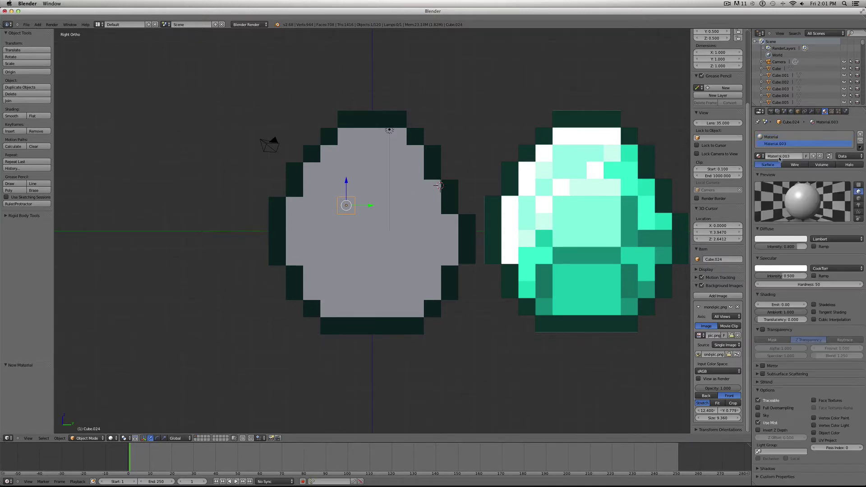
left_click(792, 240)
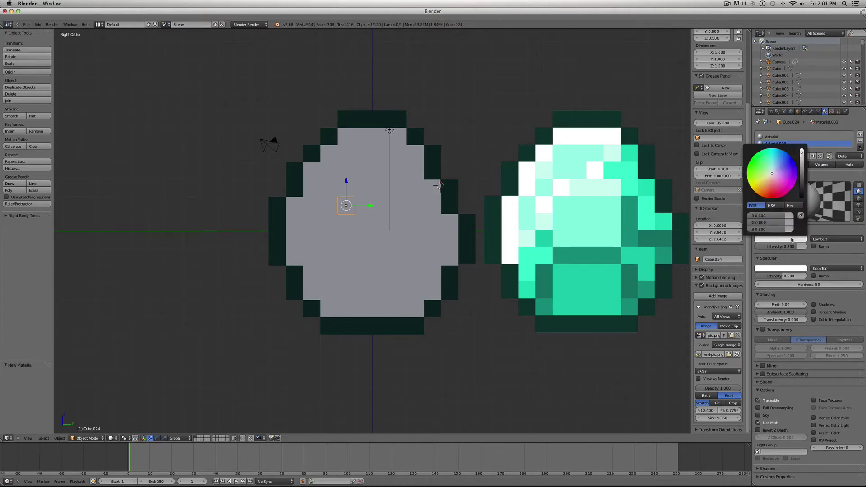
left_click(559, 204)
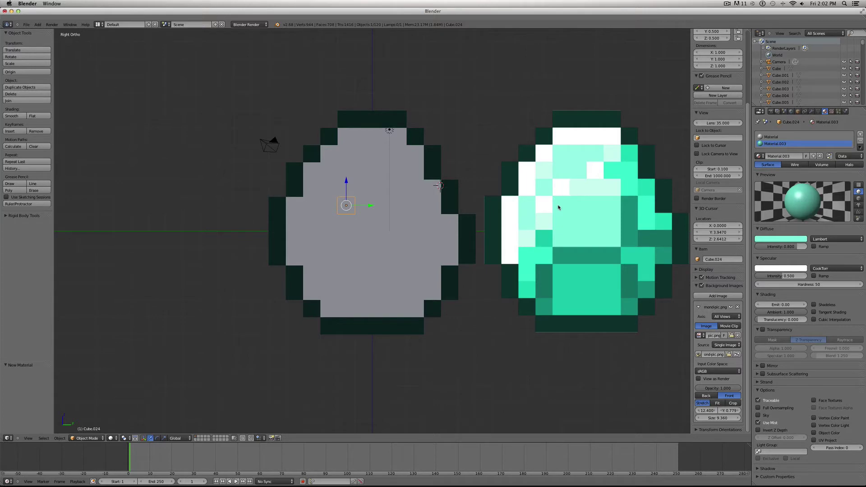
left_click(845, 137)
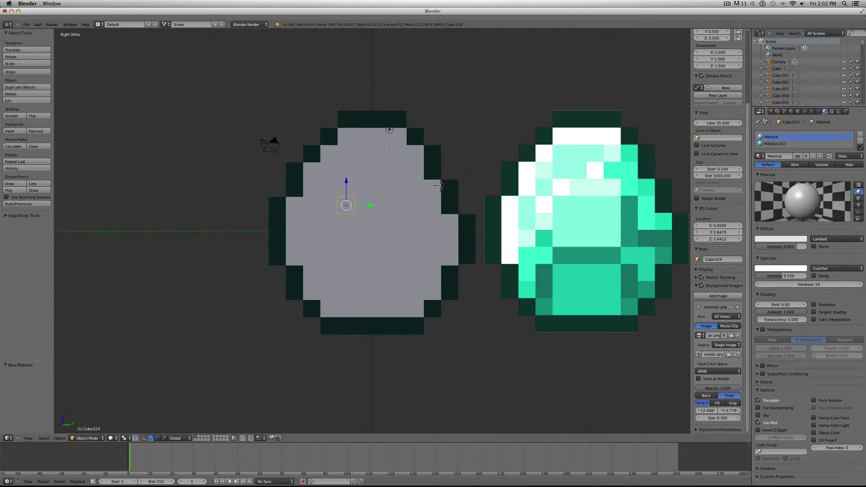
left_click(860, 141)
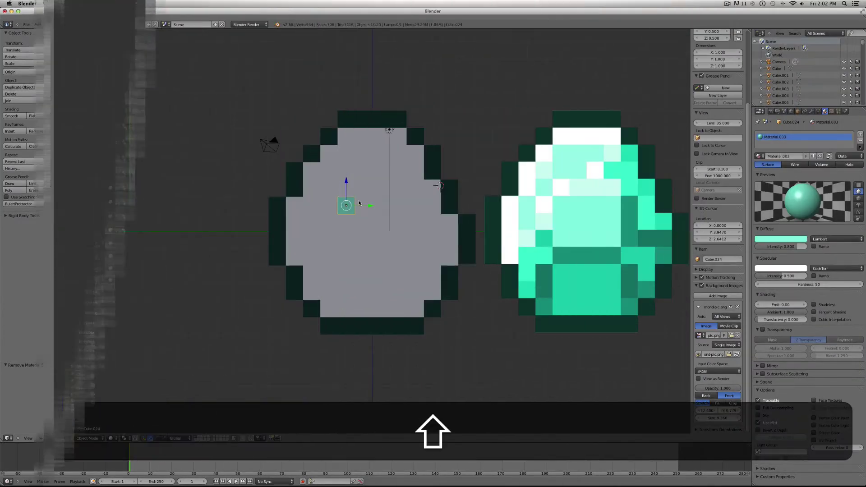
Select the cubes matching the reference's light aqua areas in the centre, upper part and left side, and link the aqua material to them
right_click(363, 204, "shift")
right_click(381, 203, "shift")
right_click(399, 204, "shift")
right_click(398, 222, "shift")
right_click(380, 222, "shift")
right_click(364, 223, "shift")
right_click(347, 223, "shift")
right_click(347, 240, "shift")
right_click(364, 240, "shift")
left_click(381, 240, "shift")
left_click(398, 239, "shift")
left_click(312, 206, "shift")
left_click(311, 222, "shift")
left_click(329, 188, "shift")
right_click(346, 171, "shift")
right_click(363, 171, "shift")
right_click(347, 154, "shift")
right_click(364, 154, "shift")
right_click(381, 154, "shift")
right_click(348, 204, "shift")
key("ctrl+l")
left_click(329, 204)
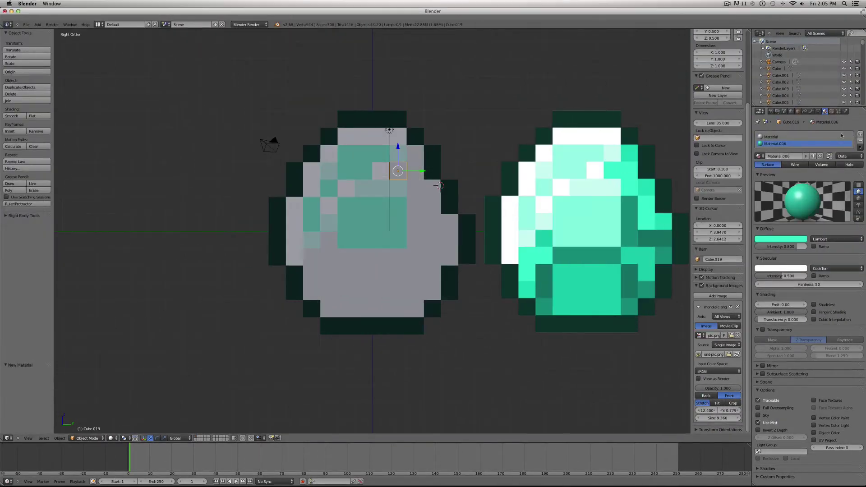
Remove the original Material slot from the bright green cube near the upper right and add the matching right-side cubes to the selection
left_click(861, 141)
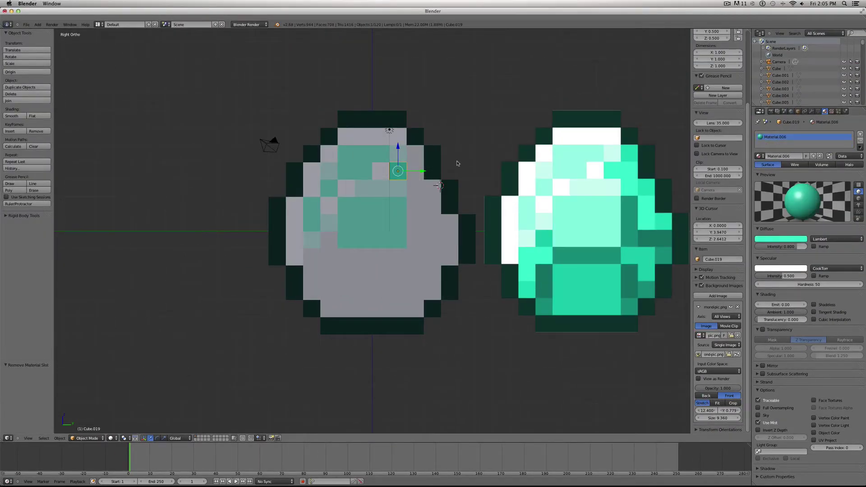
left_click(415, 177, "shift")
left_click(415, 188, "shift")
left_click(433, 206, "shift")
left_click(432, 223, "shift")
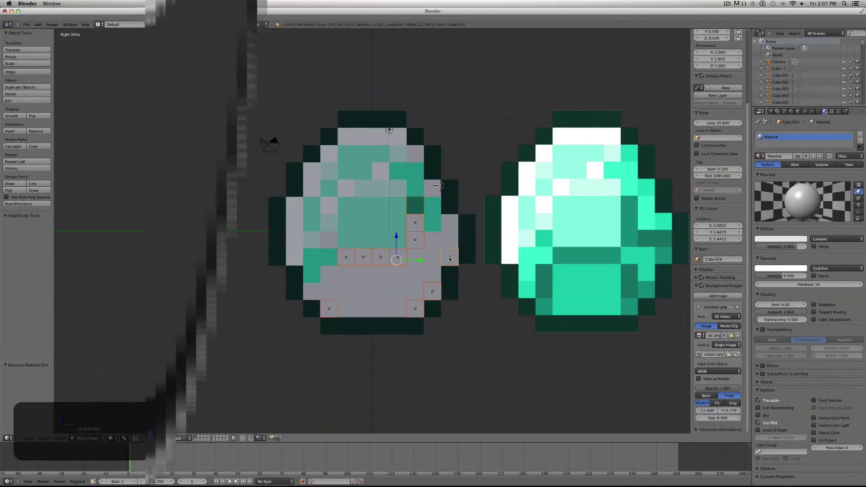
Link the dark teal material from the top cube of the dark column to the selected column, middle band and lower edge cubes
left_click(413, 197, "shift")
key("ctrl+l")
left_click(460, 217)
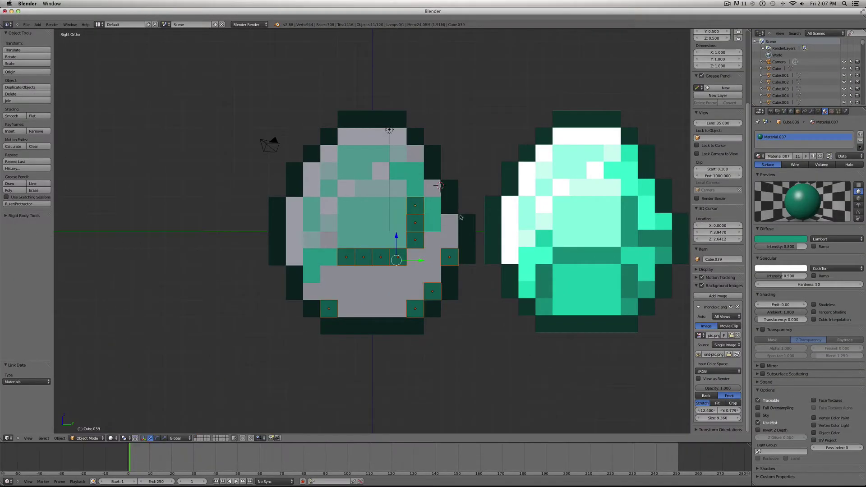
Add a second material slot with a new material to the cube right of the dark teal column's lowest cube
left_click(432, 237)
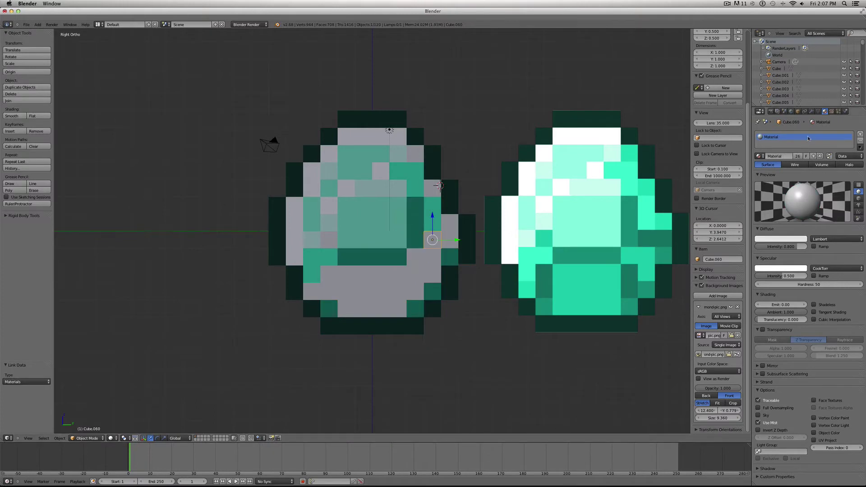
left_click(860, 134)
left_click(787, 155)
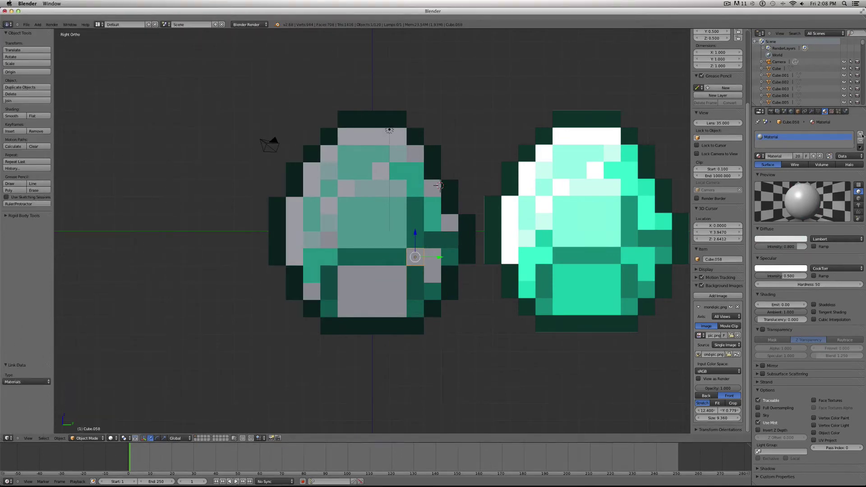
Create a new material for the cube at the middle band's right end and link its medium green to the selected lower block and scattered cubes
left_click(820, 156)
left_click(796, 156)
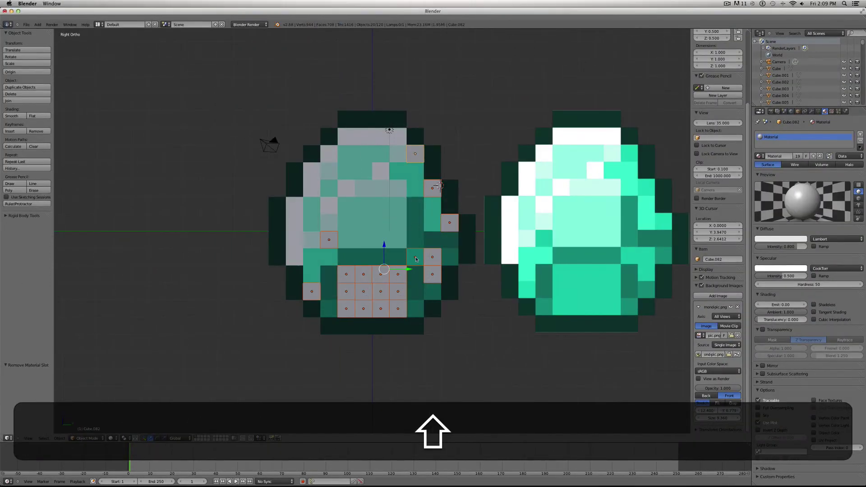
left_click(417, 260, "shift")
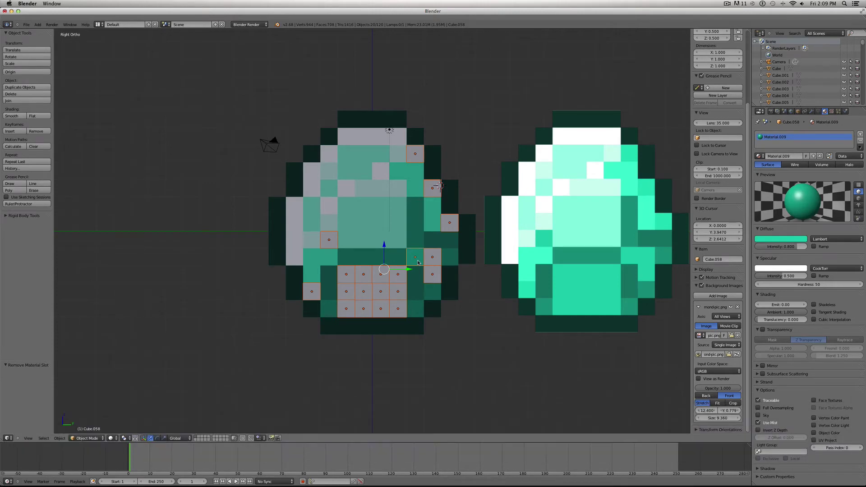
key("ctrl+l")
left_click(532, 271)
Deselect all objects and switch the view from orthographic to perspective
right_click(273, 141)
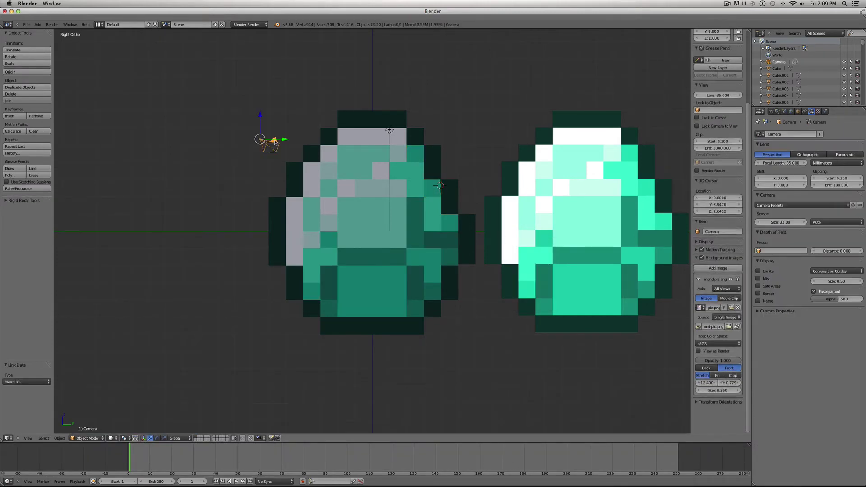
key("a")
key("a")
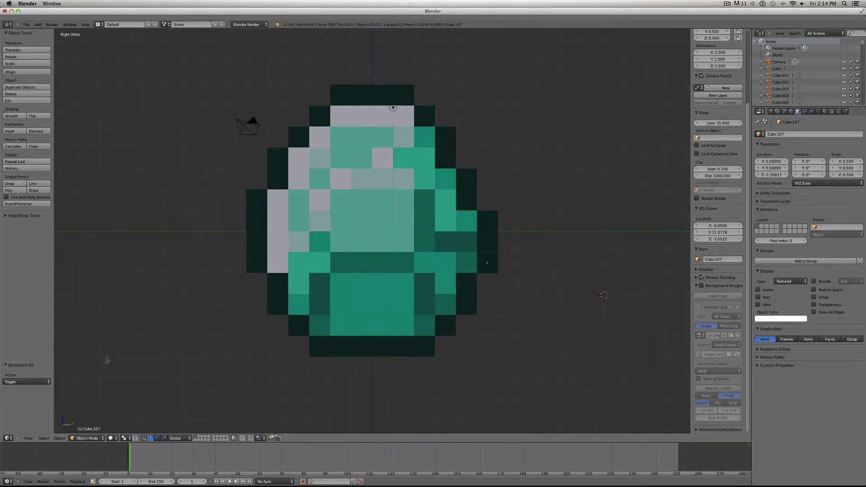
left_click(28, 438)
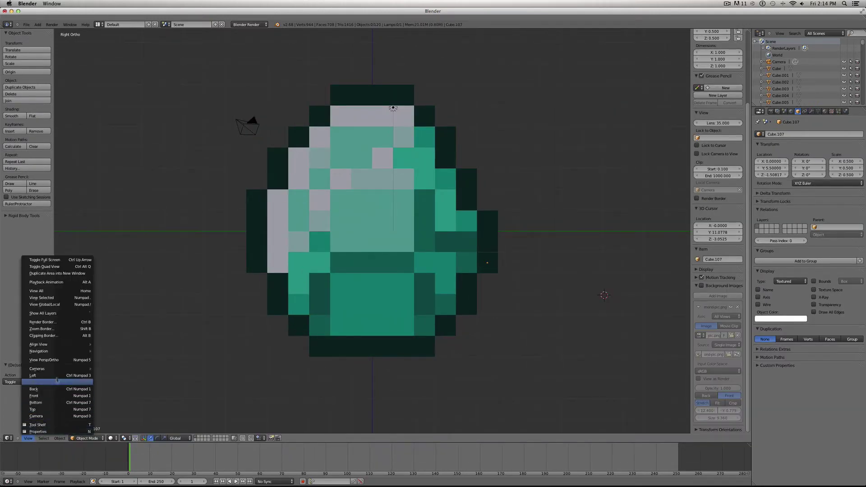
left_click(58, 360)
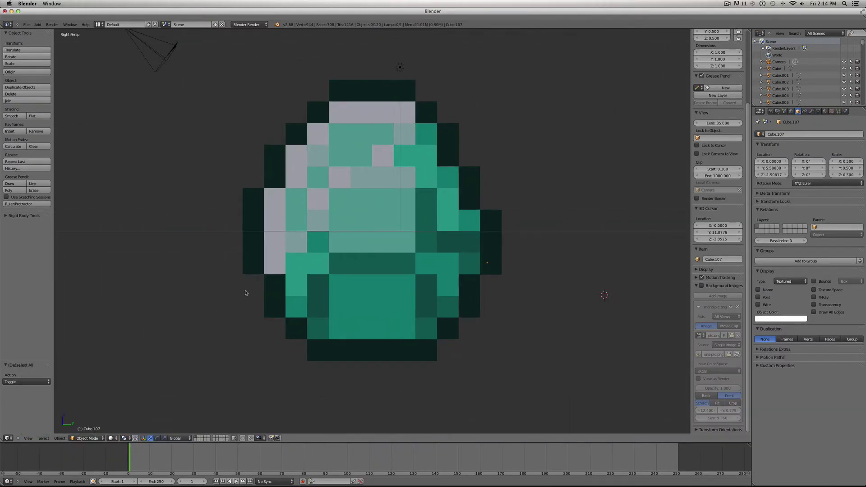
Examine the coloured diamond from the front, side and back
scroll(245, 293, "left", 10)
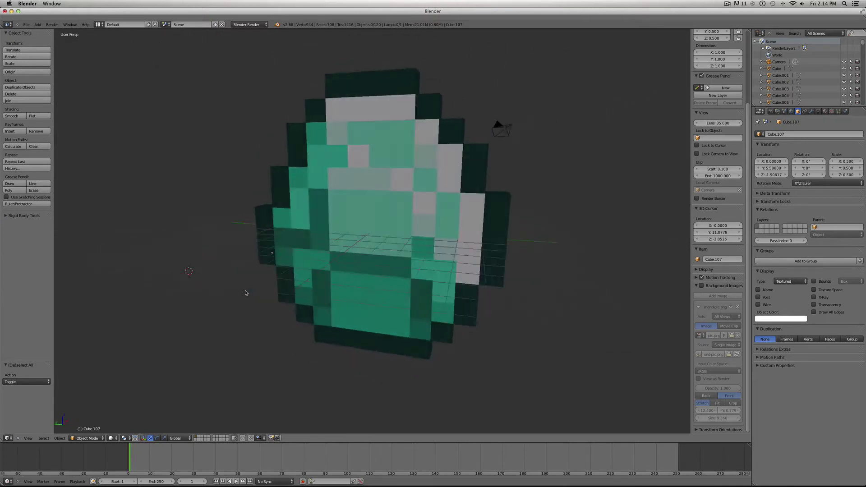
scroll(246, 292, "right", 15)
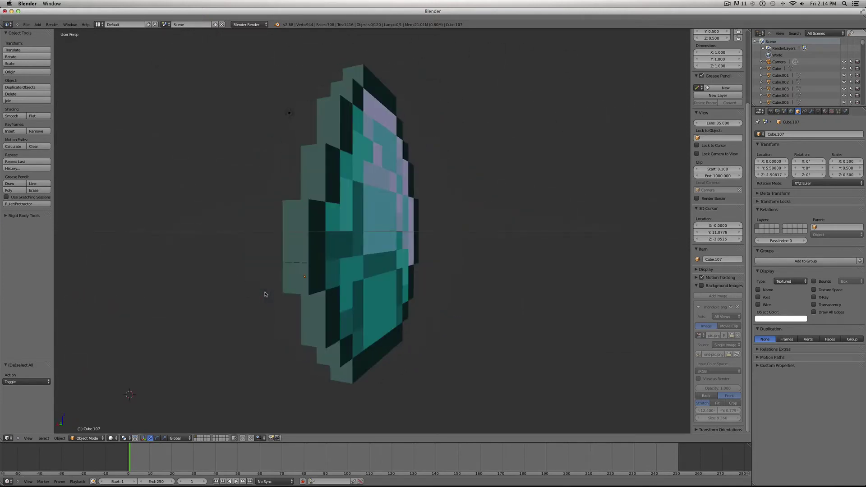
scroll(265, 295, "right", 15)
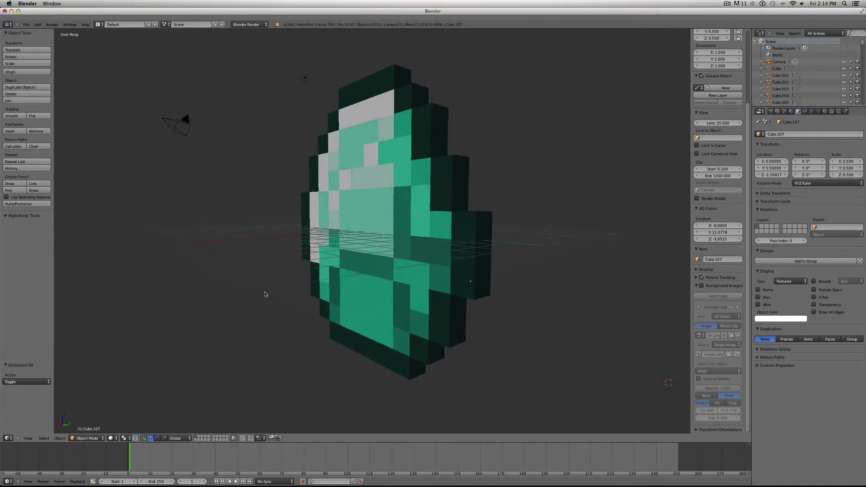
scroll(265, 294, "right", 15)
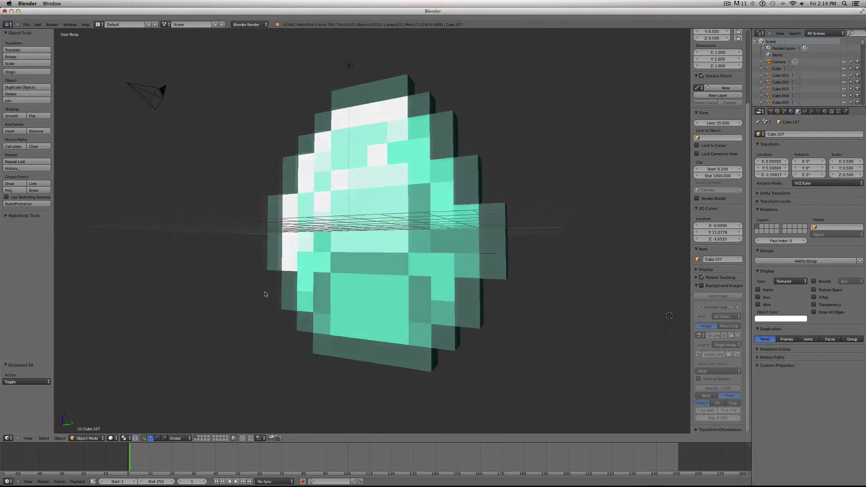
scroll(264, 294, "right", 12)
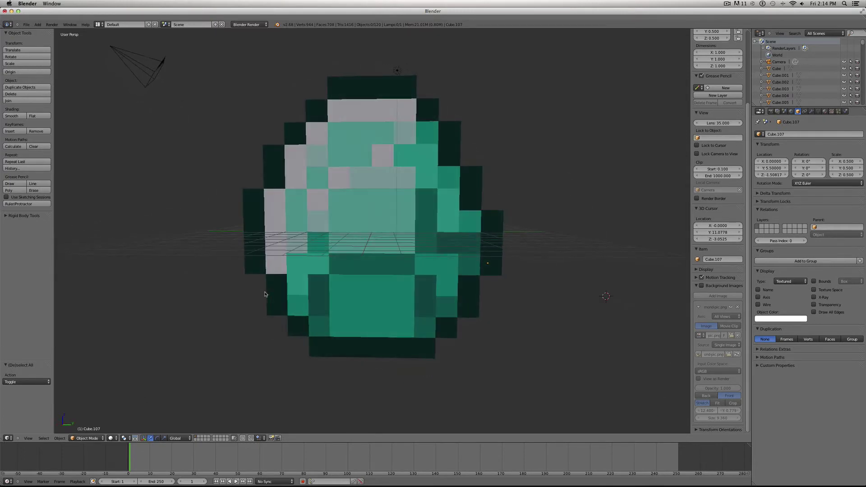
scroll(265, 294, "right", 3)
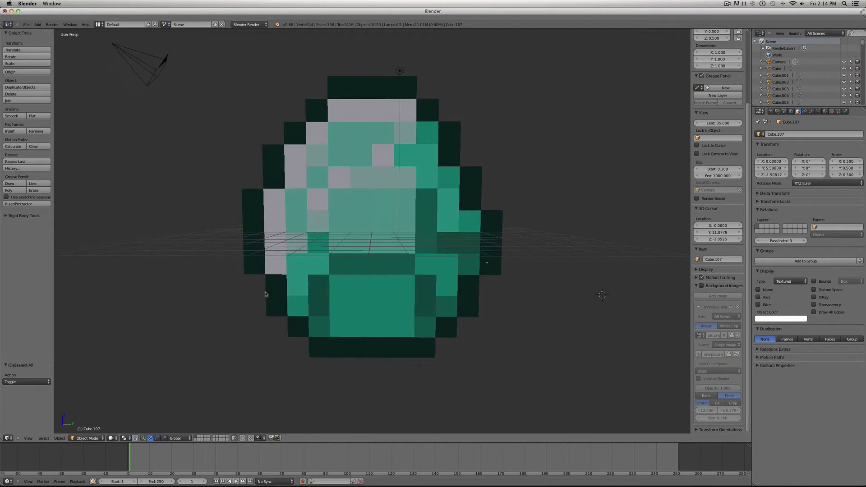
scroll(318, 283, "right", 2)
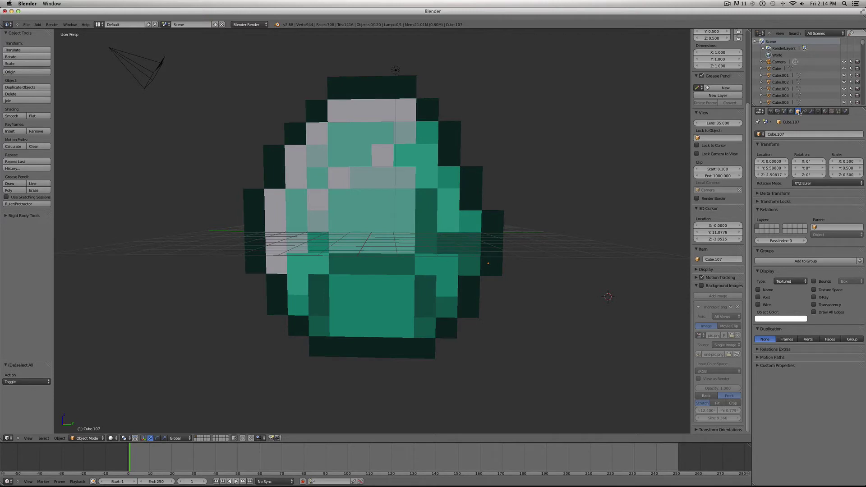
Set the X scale of the light centre block's upper-right cube to 1.6 to make it protrude
right_click(406, 206)
scroll(407, 207, "right", 10)
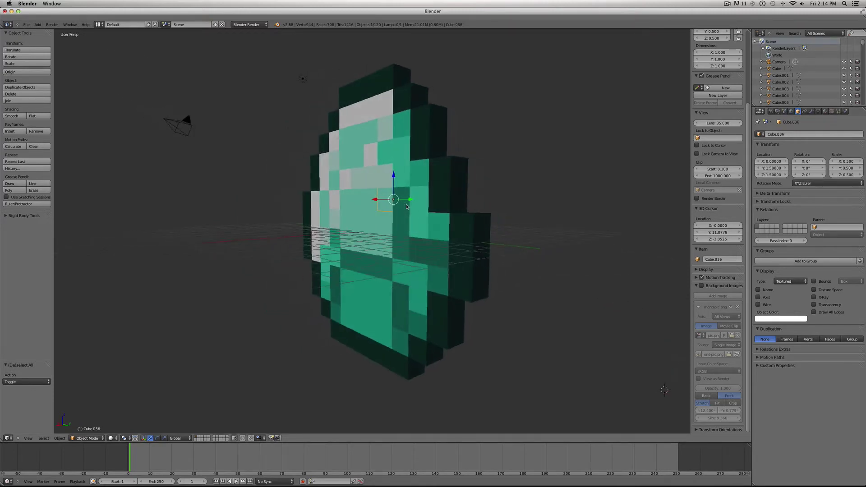
scroll(407, 207, "left", 1)
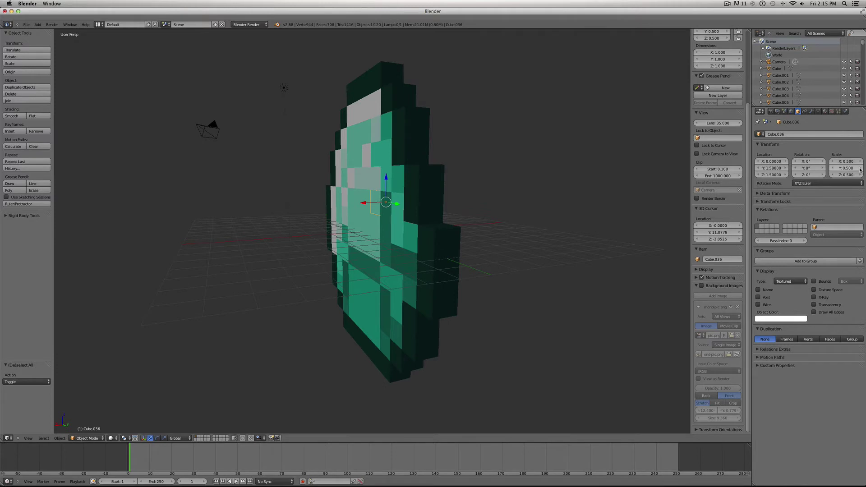
left_click(860, 170)
left_click(831, 170)
left_click(862, 163)
left_click(862, 163)
left_click(862, 163)
left_click(862, 163)
left_click(861, 163)
left_click(861, 161)
left_click(861, 162)
left_click(861, 161)
left_click_drag(846, 163, 857, 163)
left_click(850, 163)
type("1.6")
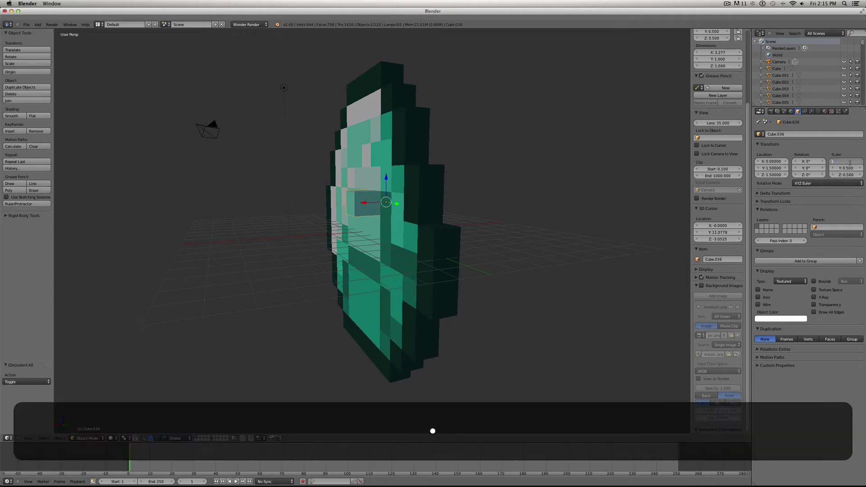
key("Return")
Set the X scale of the cube directly below the protruding cube at the light centre block's right edge to 1.6
scroll(443, 236, "left", 6)
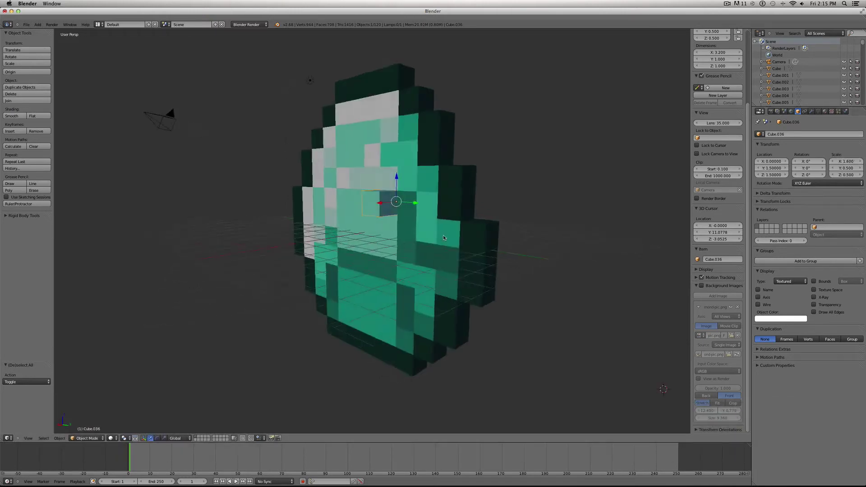
scroll(443, 236, "right", 2)
scroll(443, 238, "right", 4)
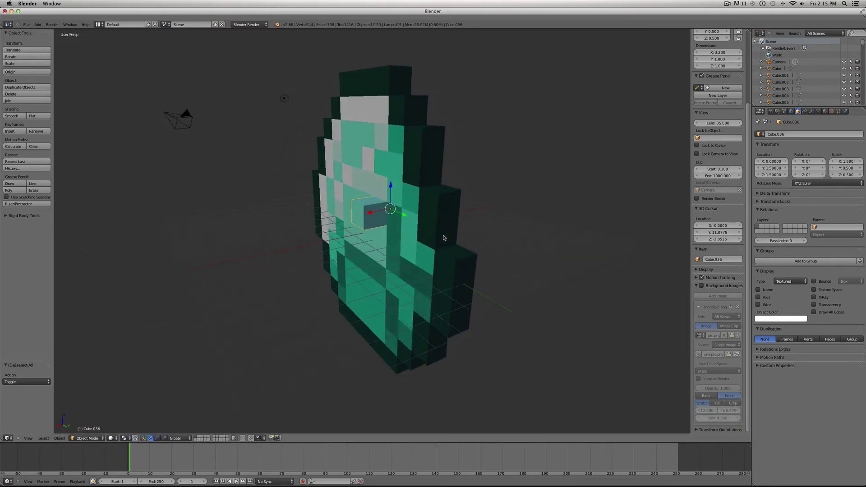
scroll(444, 238, "left", 4)
scroll(444, 238, "right", 2)
scroll(443, 238, "down", 3)
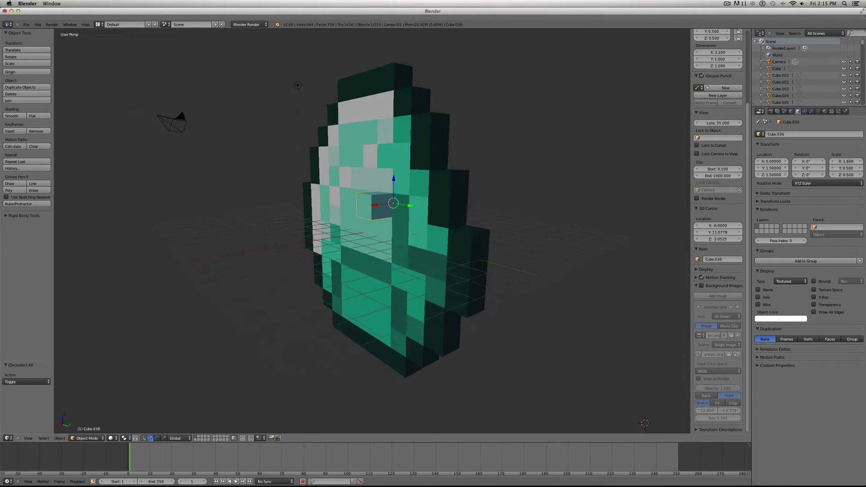
right_click(386, 227)
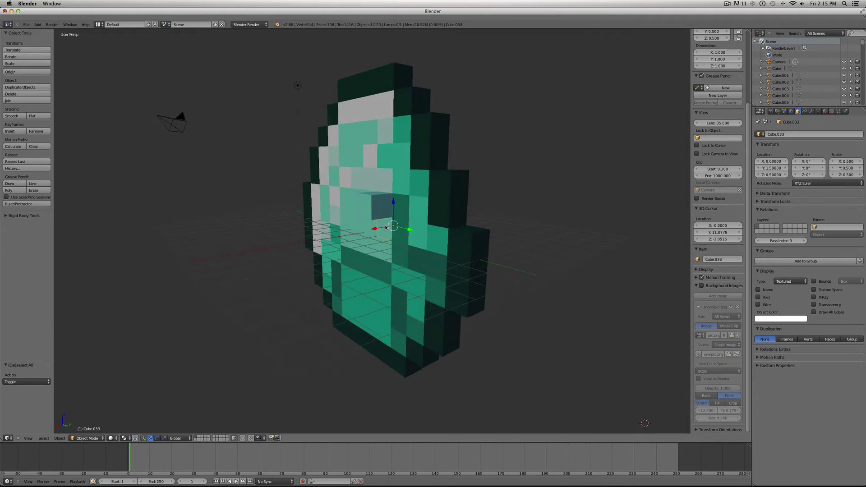
left_click(852, 161)
type("1.6")
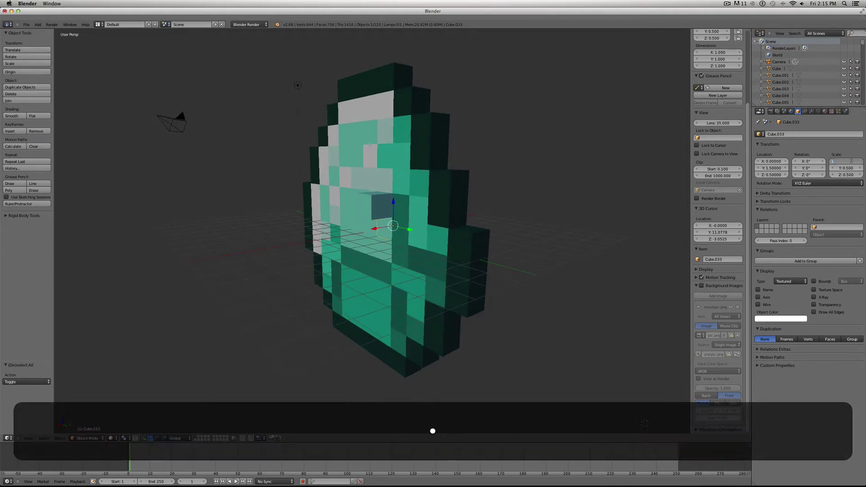
key("Return")
Set the X scale of the two middle cubes in the light centre block's upper row to 1.6
scroll(359, 216, "left", 10)
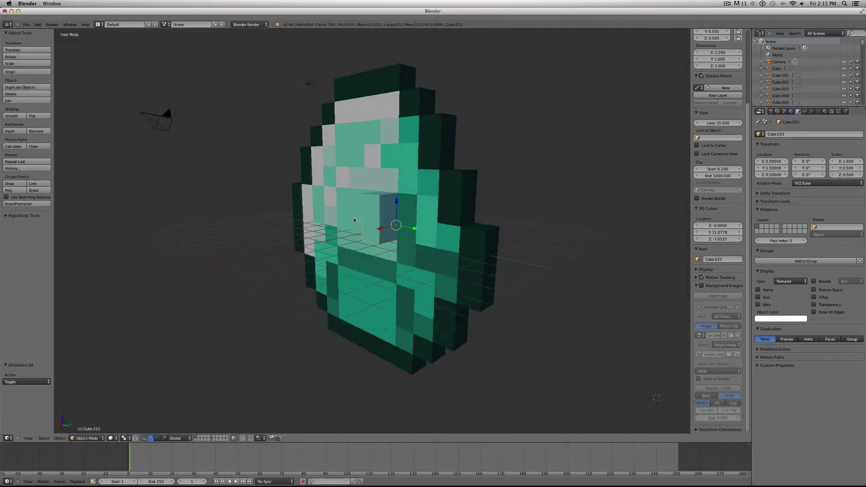
right_click(355, 220)
left_click(849, 161)
type("1.6")
key("Return")
right_click(373, 203)
left_click(850, 162)
type("1.6")
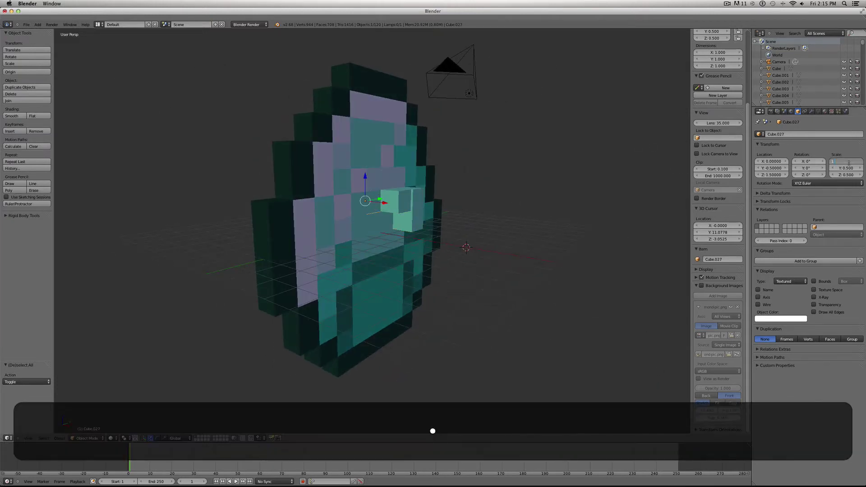
key("Return")
Set the X scale to 1.6 for the light centre block's upper-left cube and 1.43 for a cube in the row below
right_click(351, 204)
left_click(845, 162)
type("1.6")
key("Return")
scroll(383, 218, "up", 5)
right_click(381, 222)
left_click(845, 162)
type("1.43")
key("Return")
Set the X scale of the flush cube left of centre in the light block's second row to 1.6
right_click(374, 220)
middle_click_drag(518, 234, 492, 248)
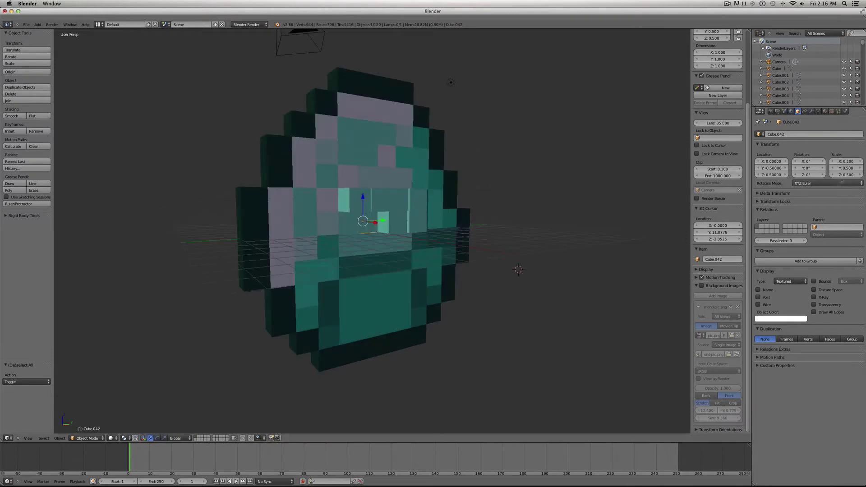
left_click(860, 162)
type("1.6")
key("Return")
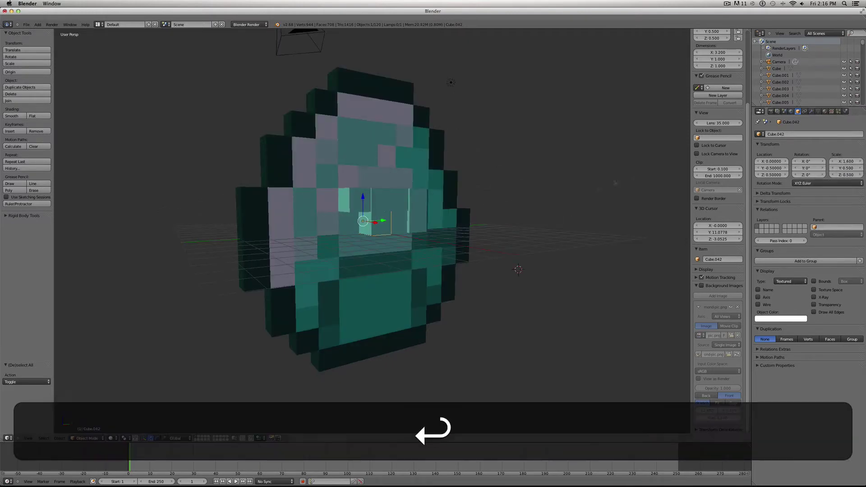
Set the X scale to 1 for the cube left of the light block's upper row and the cube above it
right_click(344, 212)
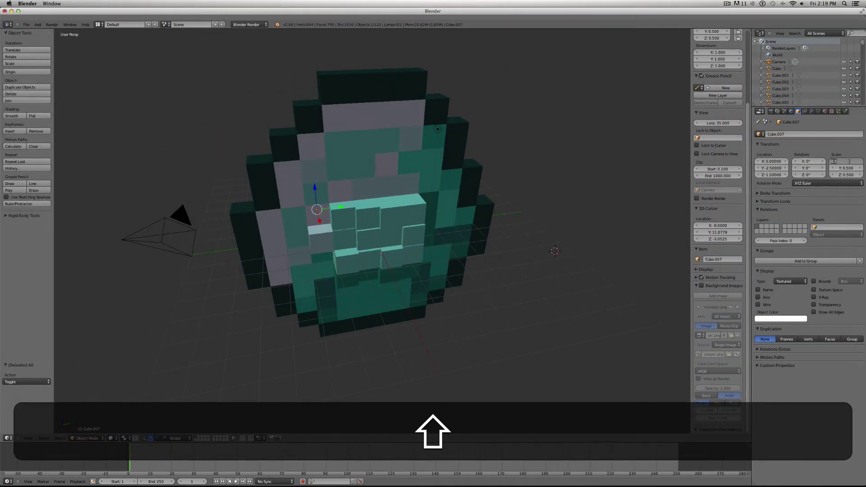
type("1")
key("Return")
right_click(318, 193)
left_click(848, 161)
type("1")
key("Return")
Set the X scale of the next cube up in the column left of the light centre block to 0.9
right_click(315, 171)
right_click(849, 161)
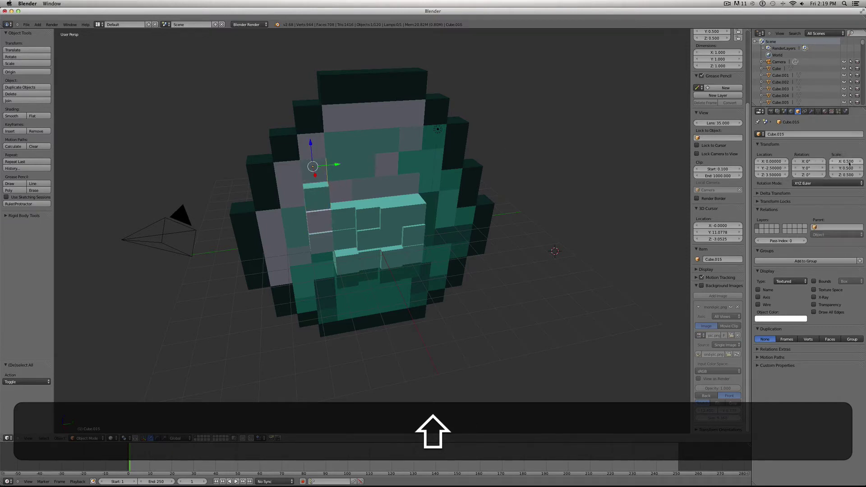
left_click(850, 162)
type(".")
key("BackSpace")
type(".9")
key("Return")
Set the X scale of the two left cubes in the row directly under the white top row to 0.9
right_click(336, 147)
left_click(848, 162)
type(".9")
key("Return")
right_click(370, 147)
left_click(850, 161)
type("0.5")
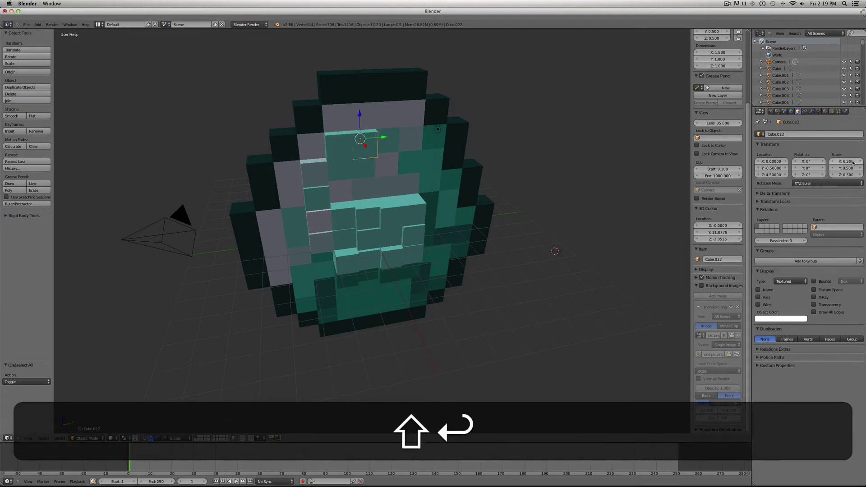
Set the X scale of the two remaining cubes at the right of the row under the white top row to 0.9
right_click(386, 143)
left_click(848, 161)
type(".9")
key("Return")
left_click(410, 146)
right_click(410, 145)
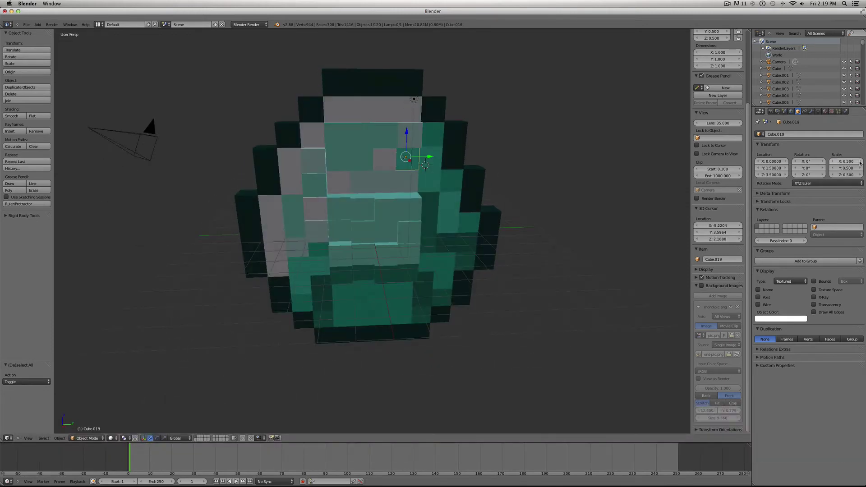
left_click(848, 161)
type(".9")
key("Return")
Thicken the cubes down the column right of the light centre block, giving the one beside its second row an X scale of 1.459
right_click(425, 161)
left_click(847, 161)
type(".")
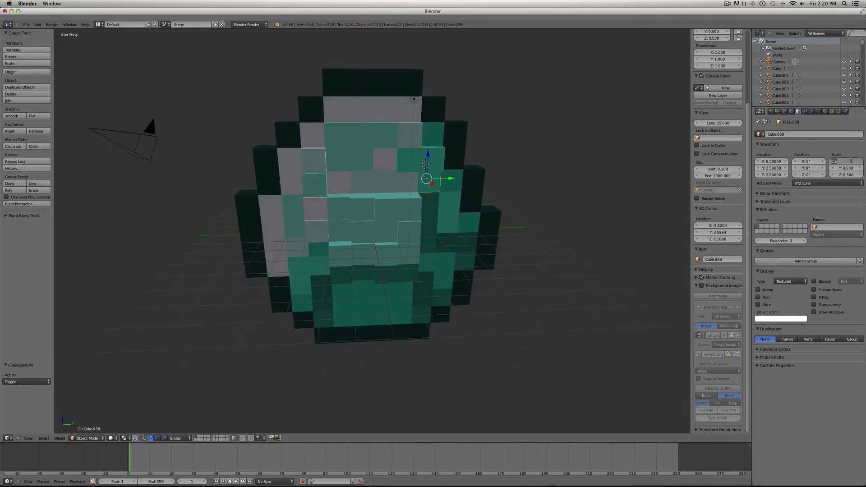
right_click(360, 166)
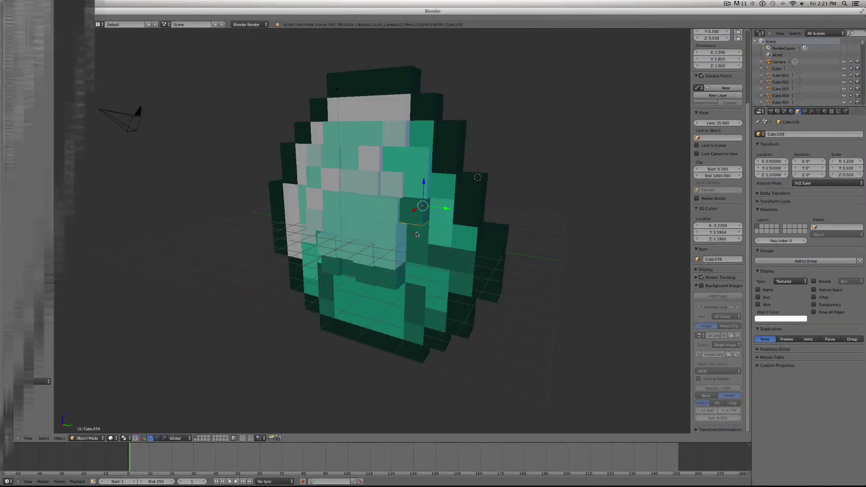
key("shift")
left_click_drag(834, 161, 850, 161)
right_click(419, 231)
scroll(540, 238, "right", 5)
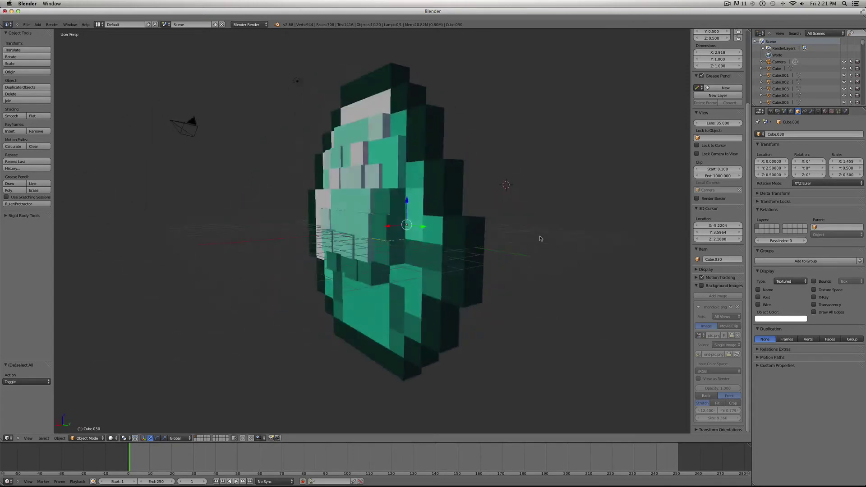
Increase the X scale of the green cube beside the light centre block's lower-left corner
right_click(328, 240)
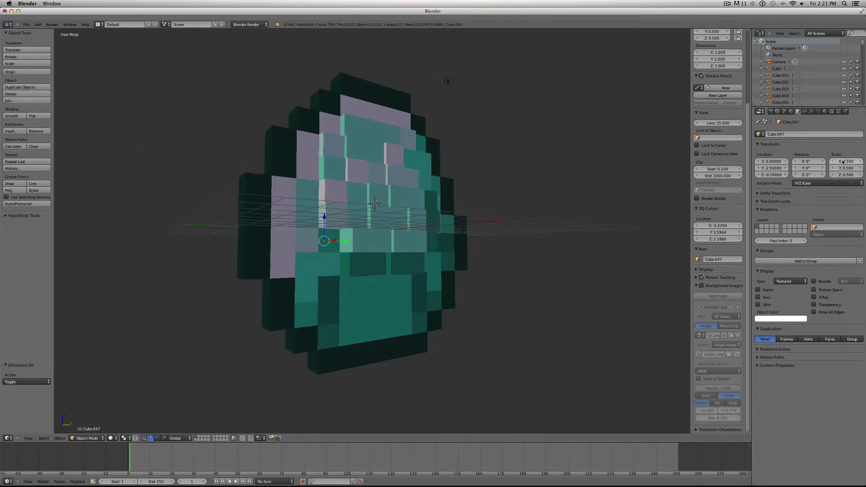
mouse_move(844, 161)
left_mouse_down()
mouse_move(853, 162)
mouse_move(843, 161)
left_mouse_up()
scroll(399, 248, "right", 5)
scroll(399, 247, "down", 5)
Thicken the green cubes beside and just below the left end of the dark middle band by increasing their X scale
right_click(318, 258)
right_click(429, 262, "shift")
right_click(446, 263)
right_click(430, 263)
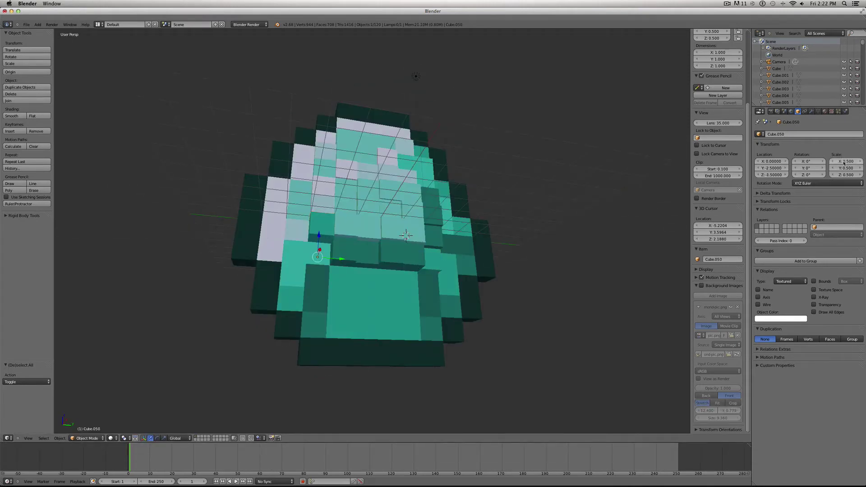
right_click(315, 246)
right_click(340, 279)
left_click_drag(342, 271, 345, 263)
Thicken the rest of the medium green row below the dark band, setting its last two cubes' X scales to 1.22 and 1.379
right_click(363, 277)
scroll(363, 276, "down", 2)
middle_click_drag(362, 276, 364, 288)
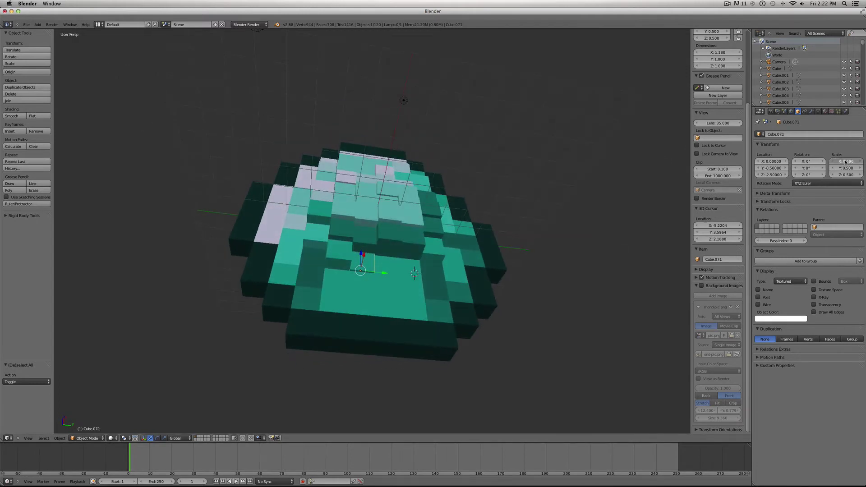
right_click(384, 264)
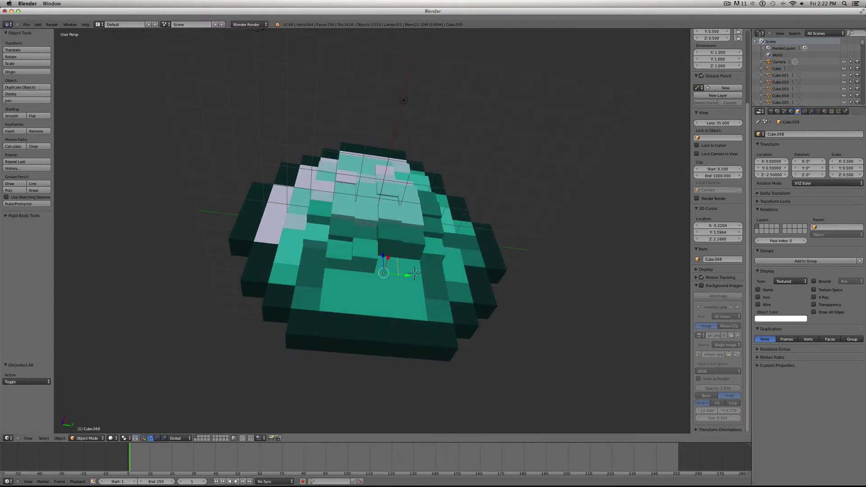
right_click(414, 273)
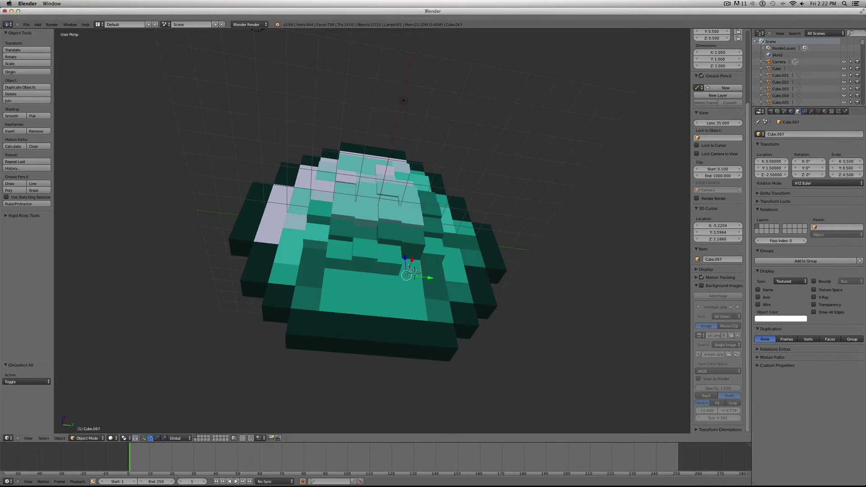
right_click(313, 260)
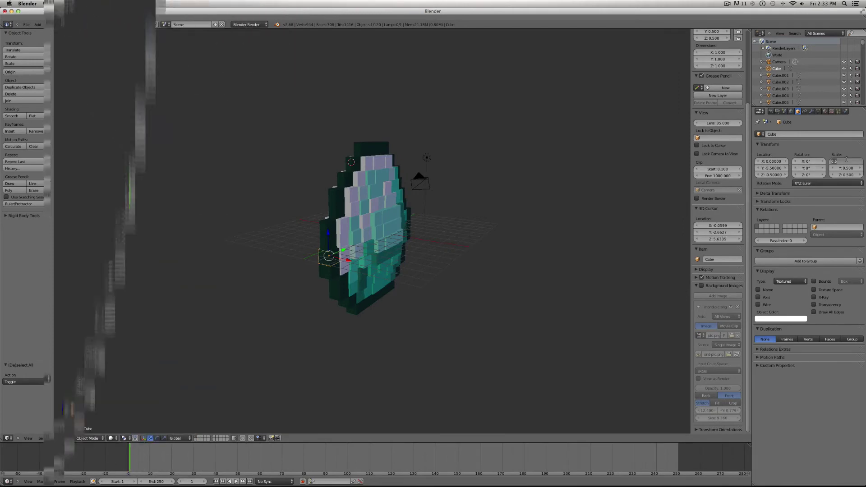
Set the X scale of the dark outline cubes from the diamond's left tip down its lower-left edge to 0.3
key("Return")
right_click(329, 269)
left_click(844, 162)
type(".3")
key("Return")
right_click(339, 279)
left_click(844, 161)
type("0.3")
key("Return")
Continue thinning the dark outline along the lower-left steps and bottom row to an X scale of 0.3
key("Return")
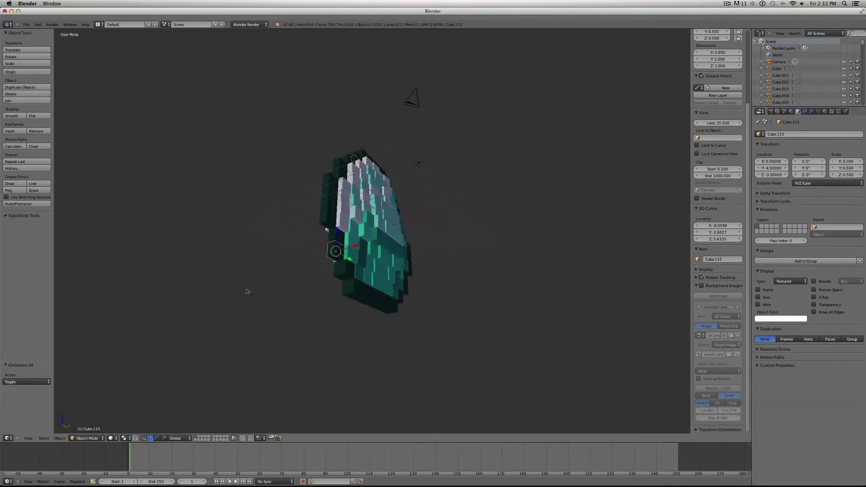
left_click(342, 273)
right_click(342, 273)
left_click(844, 161)
type(".3")
key("Return")
right_click(352, 288)
key("Return")
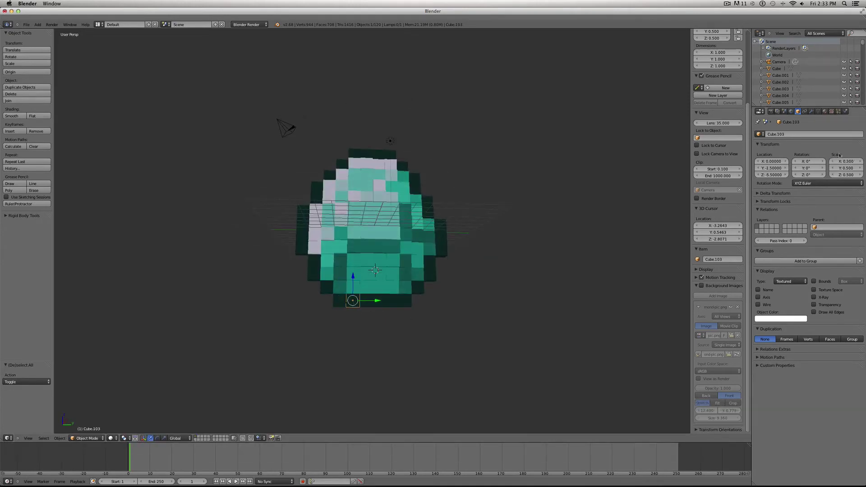
key("4")
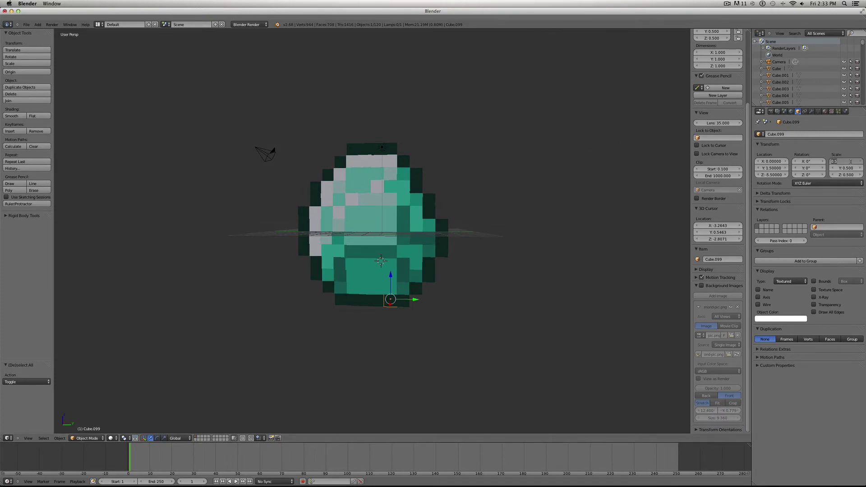
key("Return")
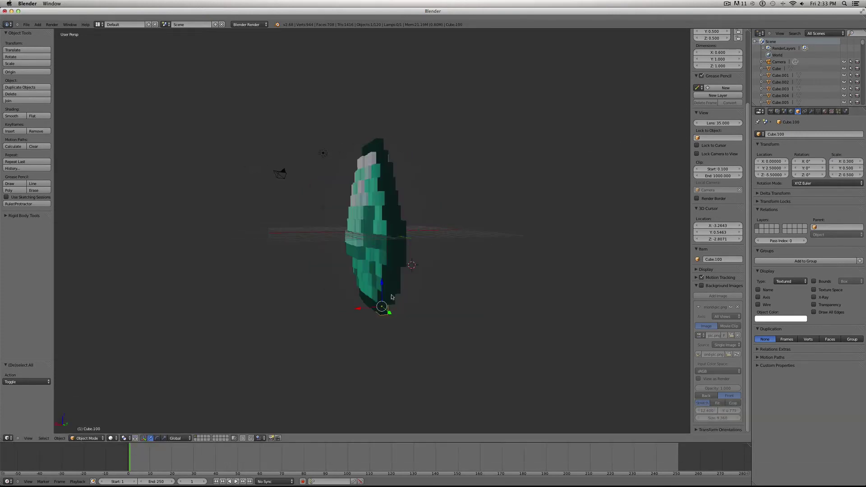
Set the X scale of the outline cubes just above the bottom row's right end to 0.3
right_click(391, 296)
type(".3")
key("Return")
right_click(393, 287)
left_click(851, 161)
type(".3")
key("Return")
Set the X scale of the outline cubes up the lower-right edge toward the right tip to 0.3
right_click(396, 273)
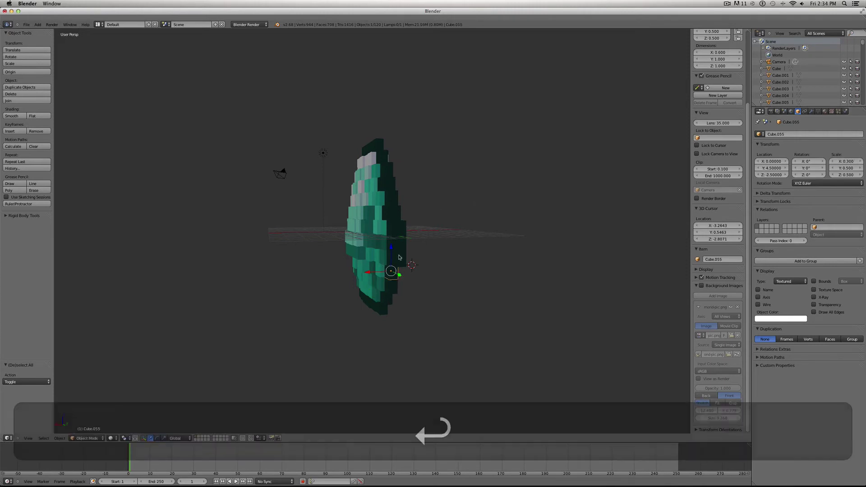
right_click(397, 268)
key("Return")
right_click(399, 243)
left_click(850, 161)
type(".3")
key("Return")
Set the X scale of the outline cubes at and above the diamond's right tip to 0.3
right_click(399, 228)
left_click(850, 161)
type(".3")
key("Return")
middle_click_drag(447, 180, 415, 202)
right_click(379, 229)
left_click(850, 160)
type(".3")
key("Return")
Set the X scale of the outline cube on the diamond's upper-right edge to 0.3
right_click(371, 194)
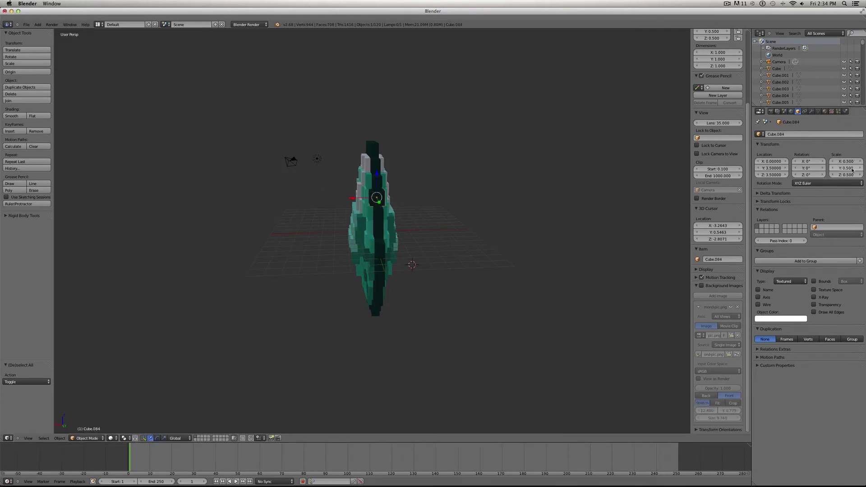
double_click(850, 161)
type("0.5.3")
key("Return")
Examine the thinned outline and overall depth of the diamond from the side and front
middle_click_drag(239, 229, 238, 229)
scroll(238, 230, "right", 8)
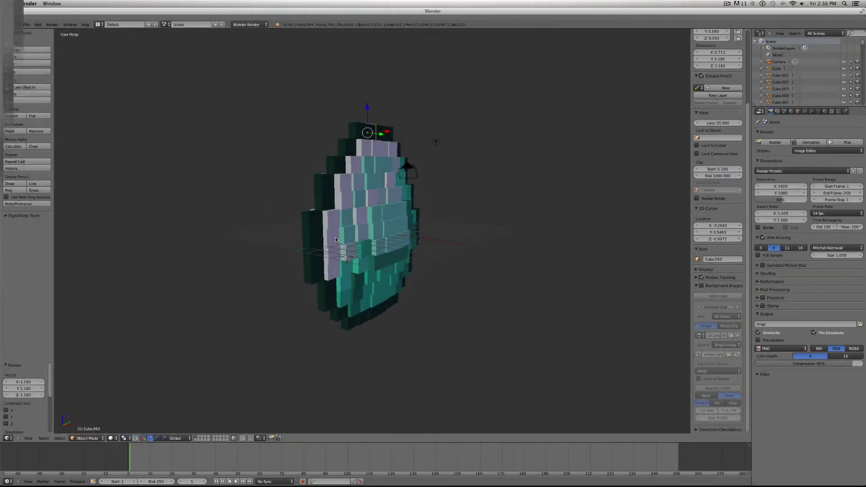
scroll(335, 237, "left", 3)
scroll(415, 216, "left", 6)
scroll(398, 216, "left", 3)
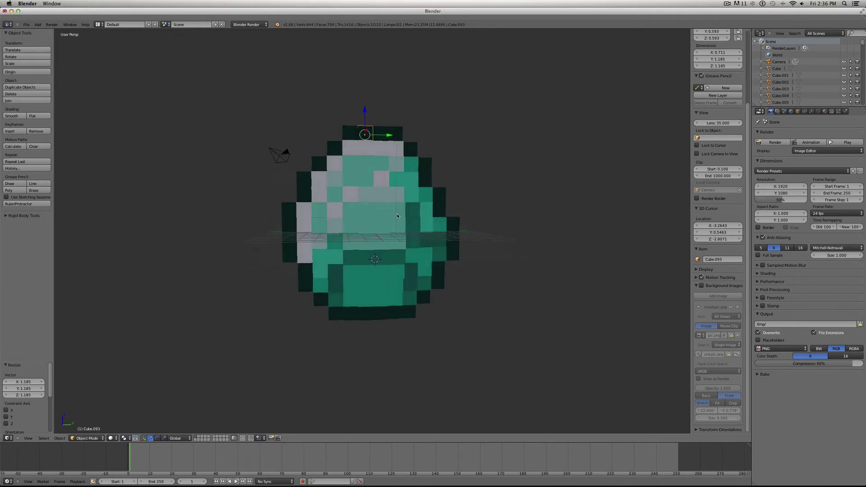
scroll(398, 216, "down", 1)
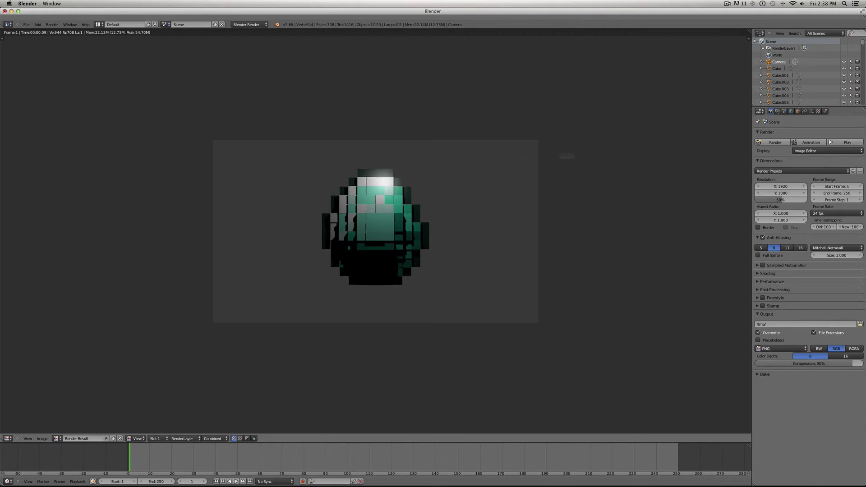
Show the camera's object settings and close the rendered image
left_click(799, 111)
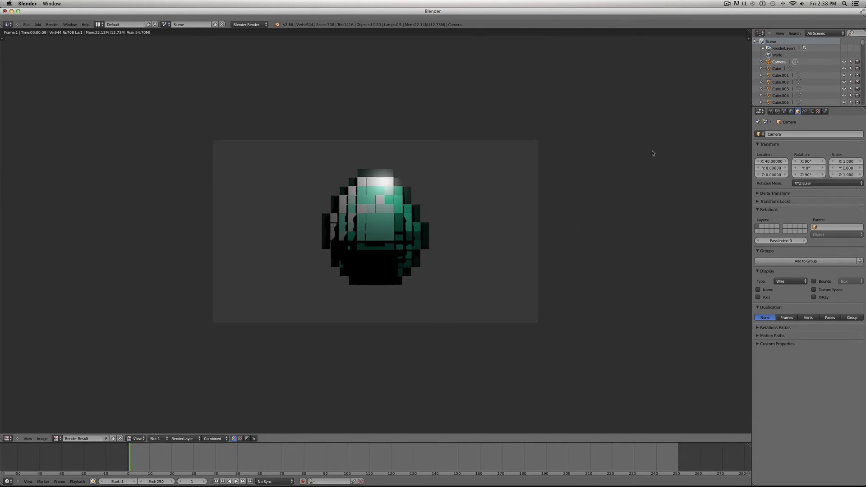
key("Escape")
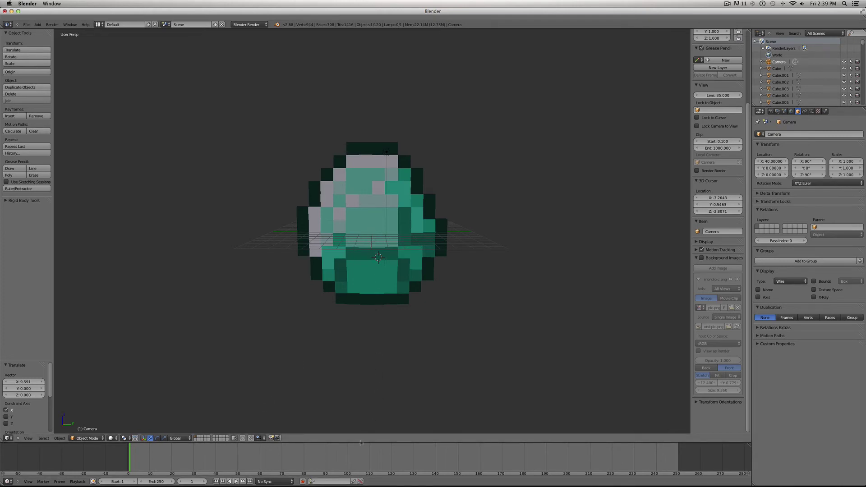
Insert a LocRotScale keyframe for the camera at frame 100 and return to frame 1
left_click_drag(325, 460, 348, 460)
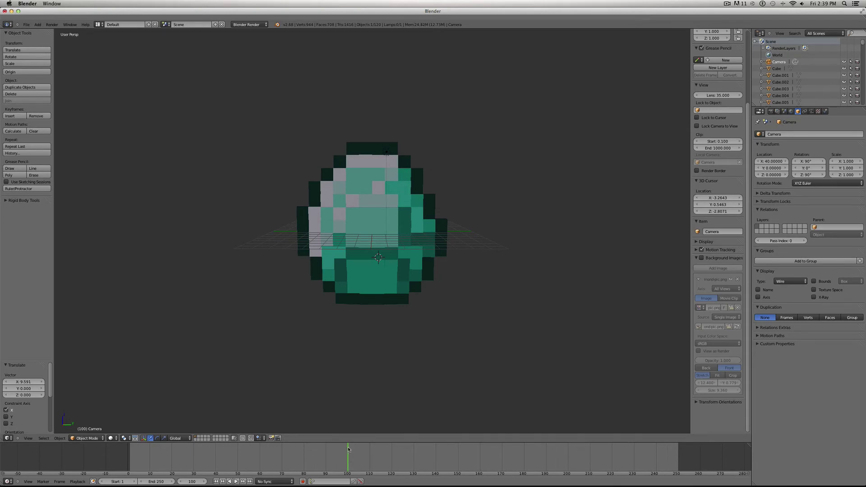
key("i")
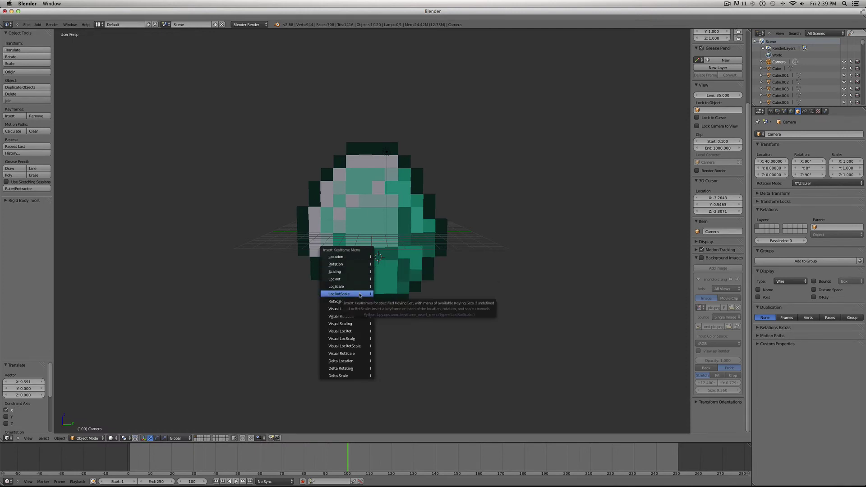
left_click(360, 295)
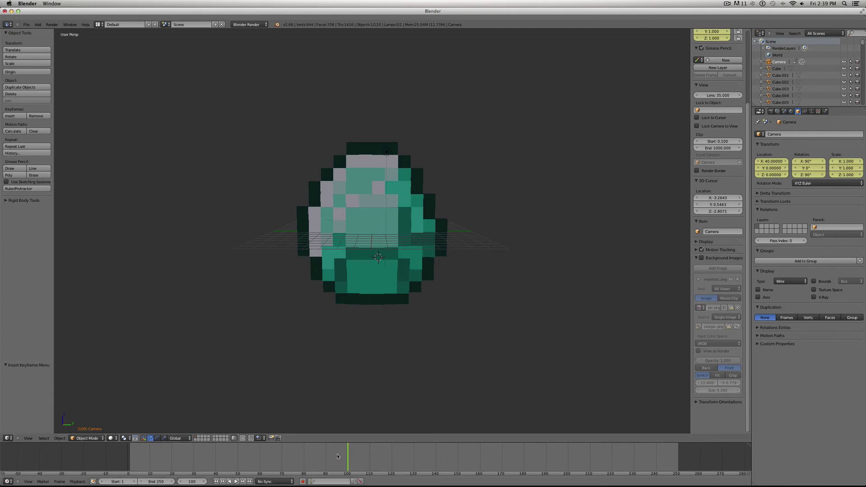
left_click_drag(336, 456, 131, 461)
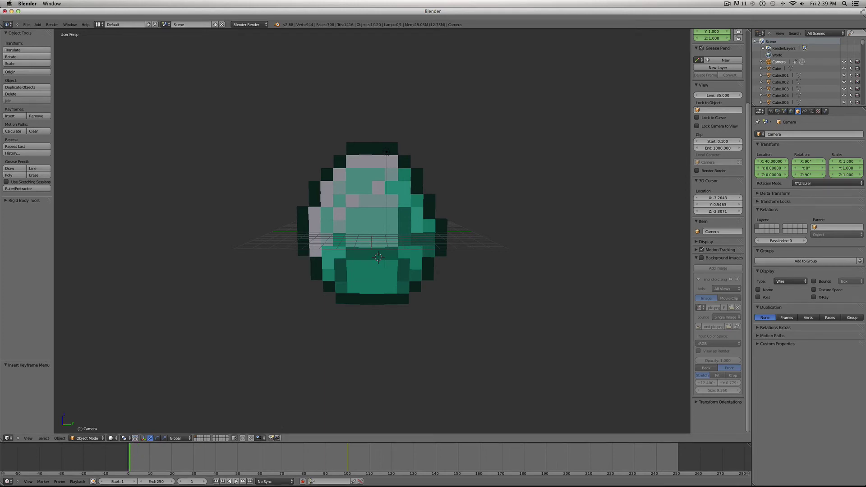
Set the camera's X location to 0 and insert a LocRotScale keyframe at frame 1
left_click(777, 161)
type("0")
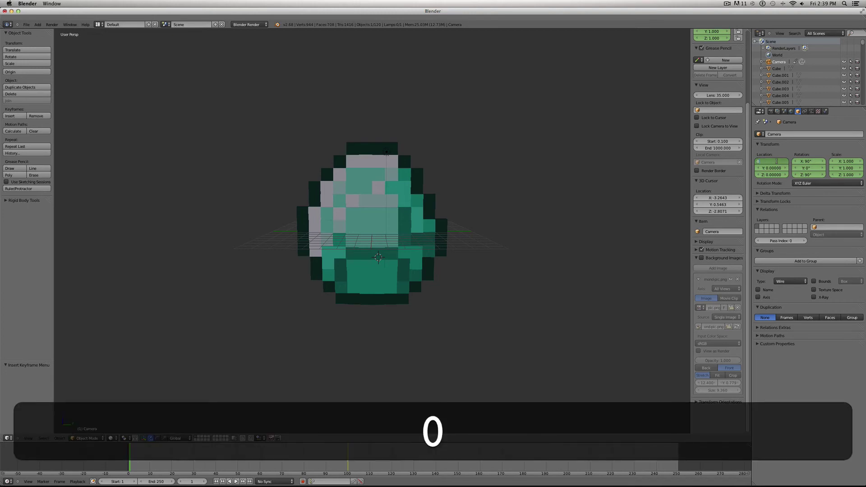
key("Return")
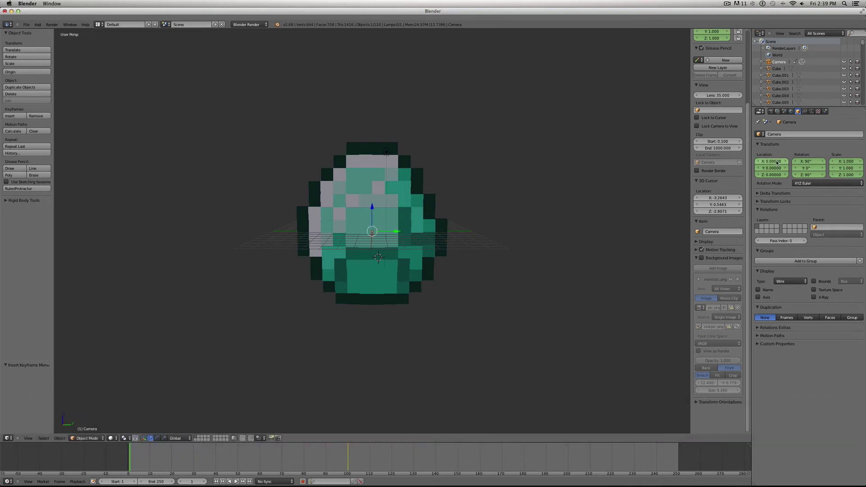
key("i")
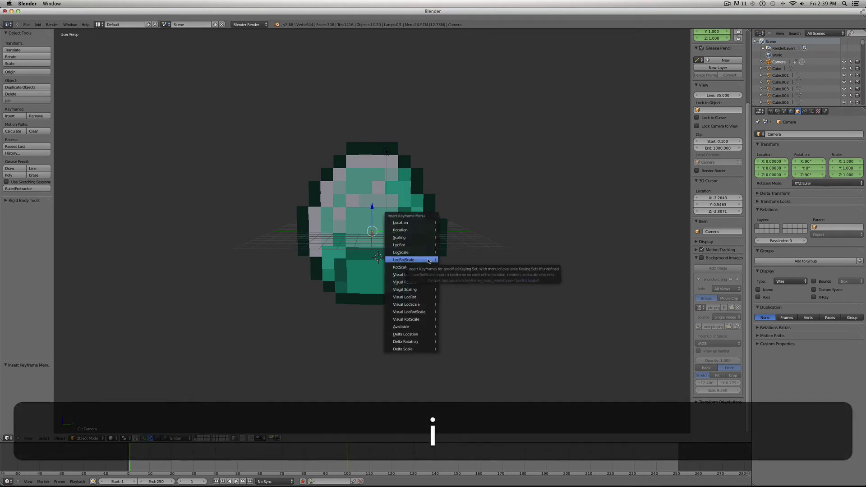
left_click(424, 261)
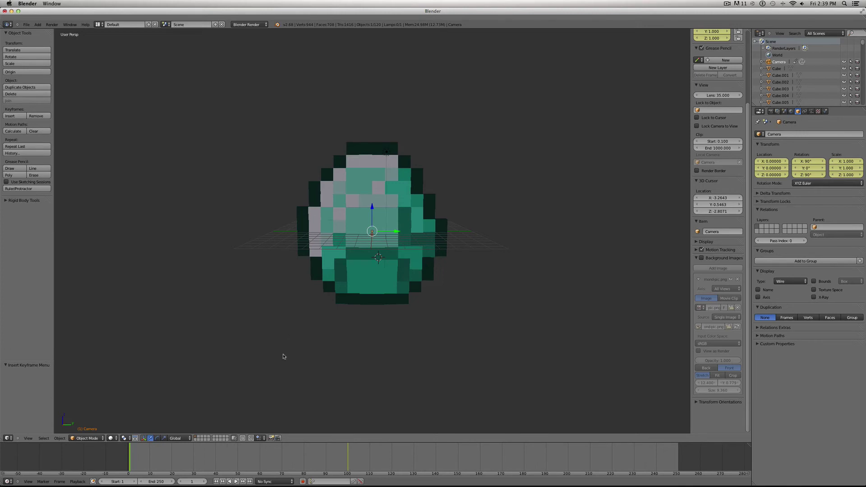
Play back the camera animation, watch its render, and examine the diamond with its surrounding lights
left_click(236, 482)
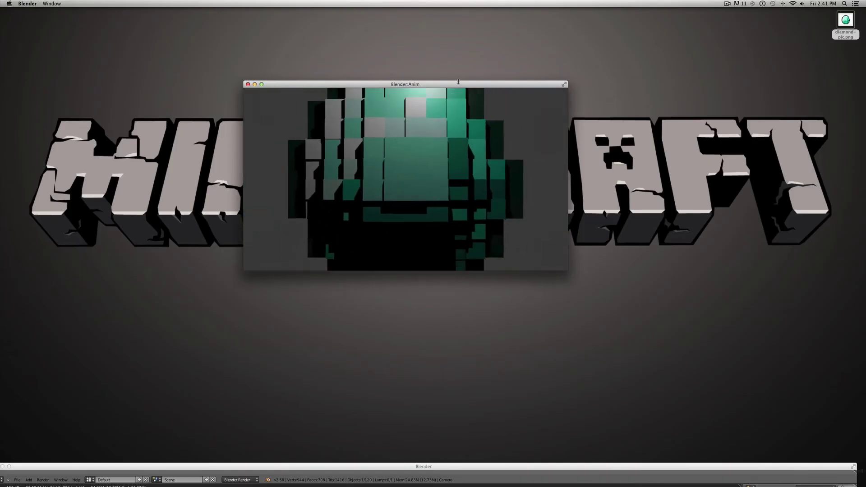
left_click_drag(459, 84, 461, 87)
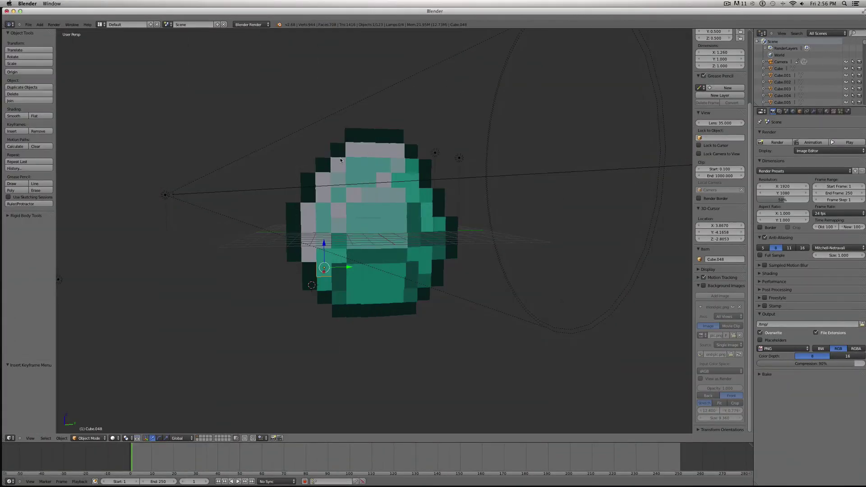
scroll(341, 161, "up", 3)
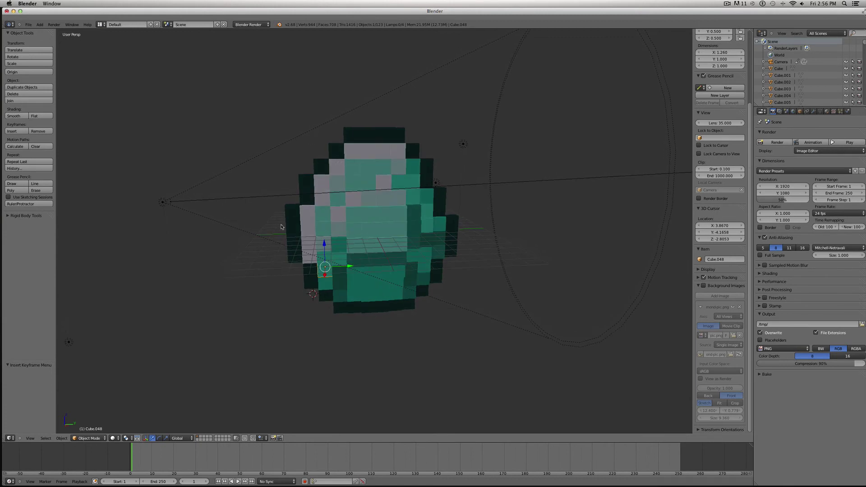
scroll(281, 227, "left", 5)
scroll(281, 227, "right", 2)
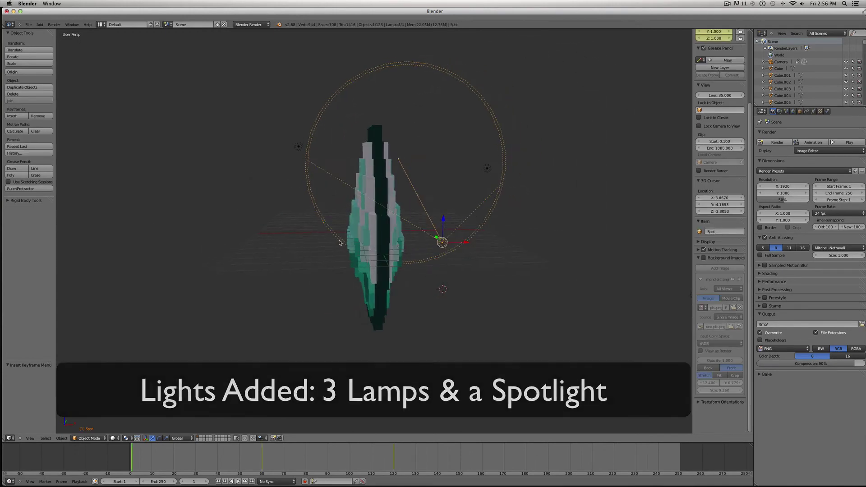
Move the spotlight about 10.16 units along X, clear of the diamond, and box-select all the diamond's cubes
scroll(340, 242, "right", 2)
left_click_drag(436, 245, 752, 243)
key("b")
left_click_drag(331, 357, 404, 115)
scroll(389, 204, "right", 10)
scroll(389, 203, "left", 3)
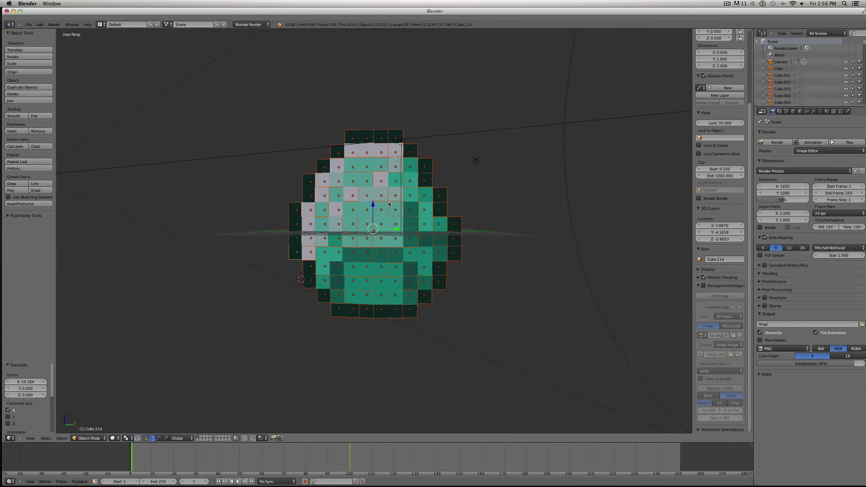
Join the selected cubes into one object and set its origin to its geometry
key("ctrl+j")
middle_click_drag(344, 232, 300, 232)
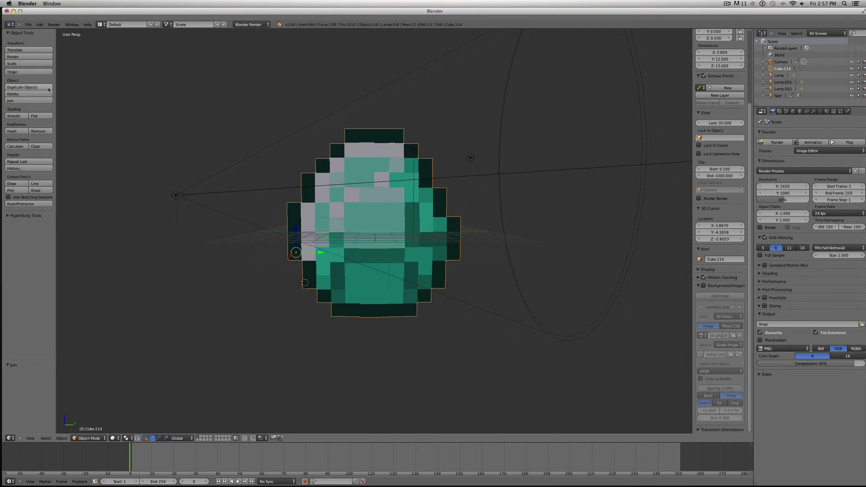
left_click(21, 73)
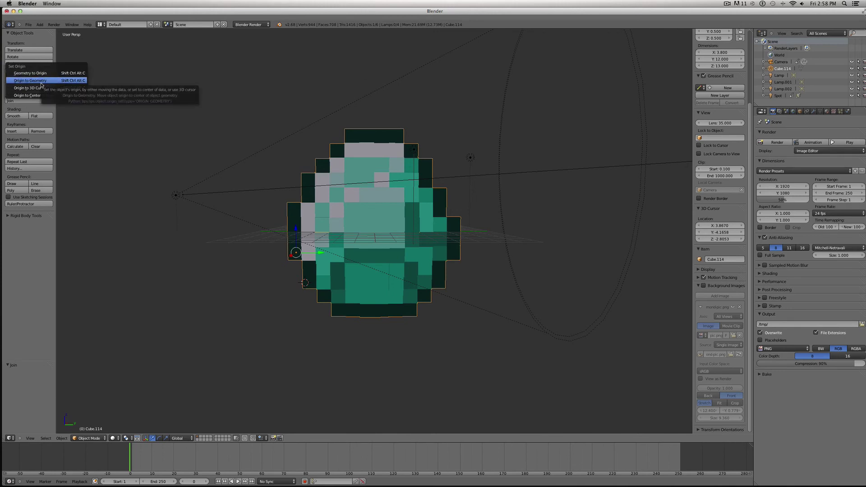
left_click(40, 81)
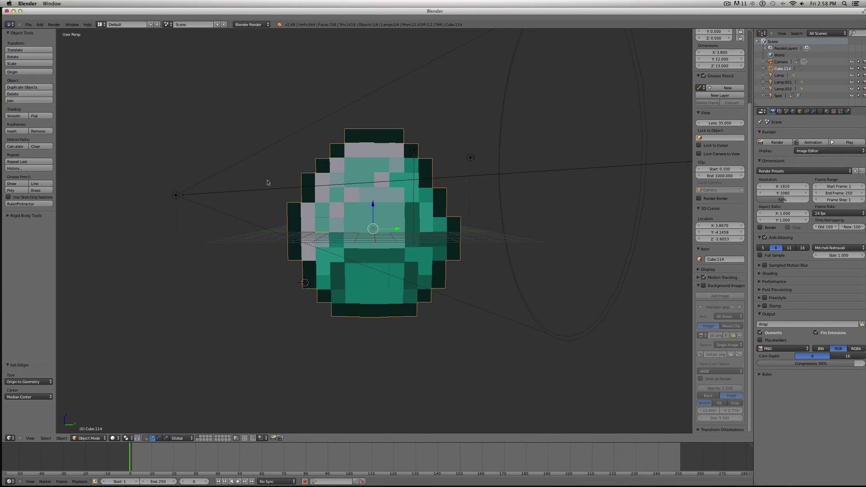
Insert a LocRotScale keyframe for the joined diamond at frame 1
scroll(267, 183, "left", 5)
scroll(268, 182, "right", 2)
scroll(268, 183, "right", 2)
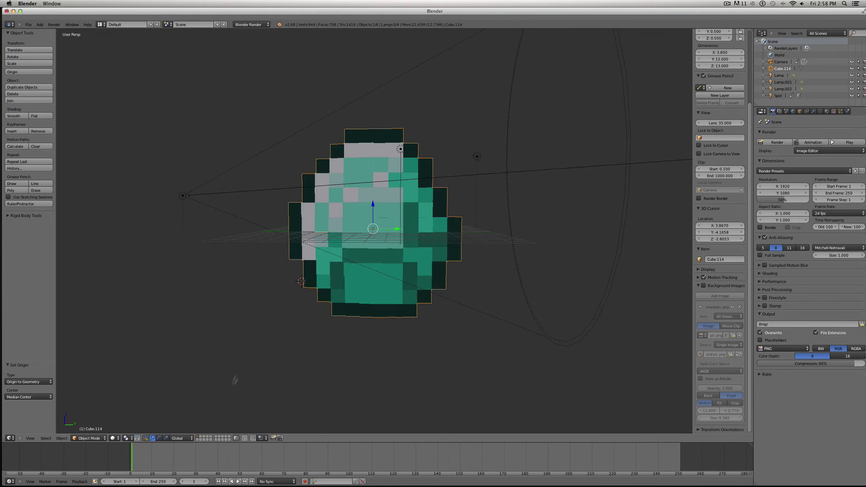
key("i")
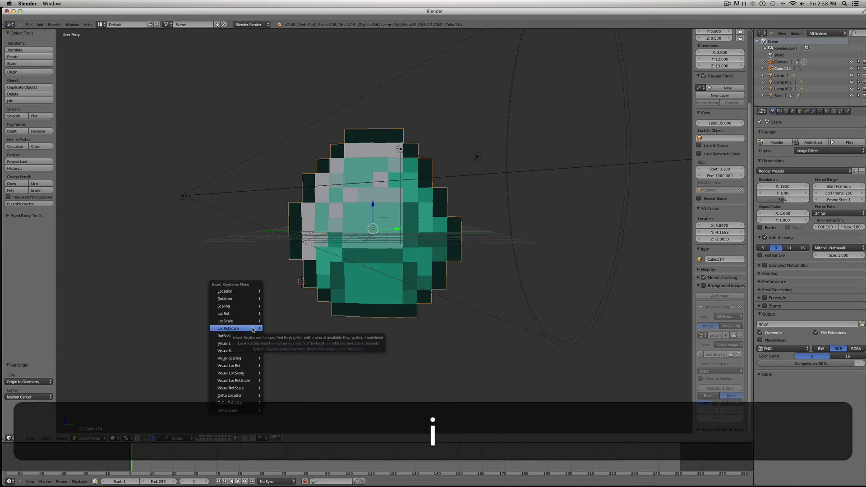
left_click(252, 329)
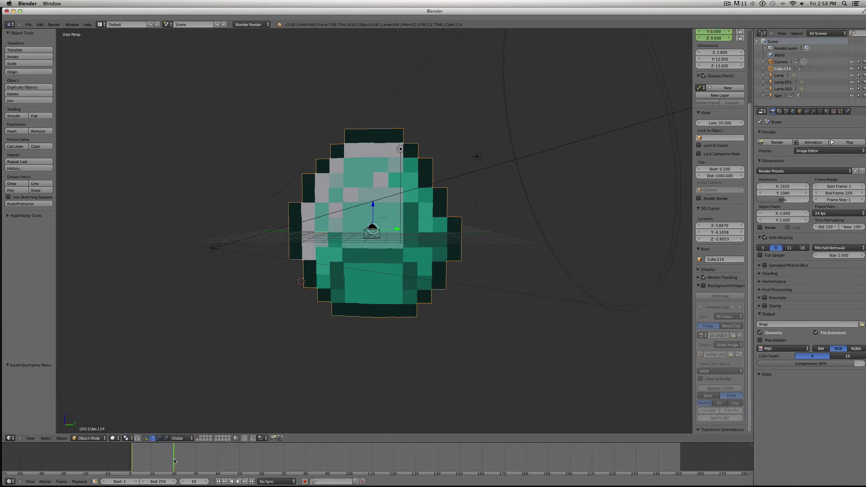
At frame 20, set the diamond's Z rotation to 180° and insert a LocRotScale keyframe
left_click_drag(174, 460, 174, 460)
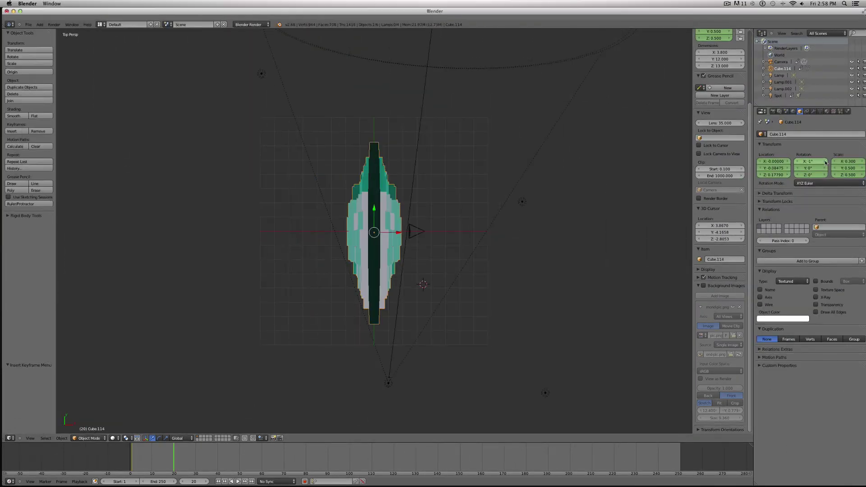
left_click(825, 162)
left_click(798, 175)
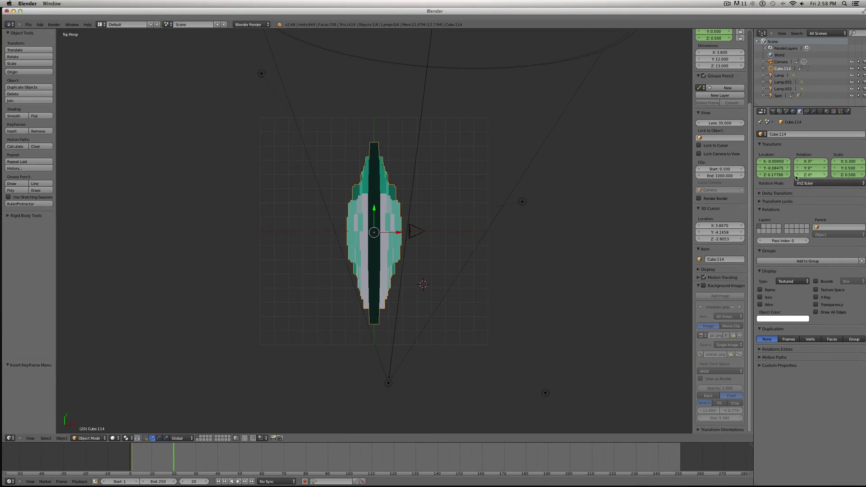
left_click(826, 175)
left_click_drag(806, 177, 810, 177)
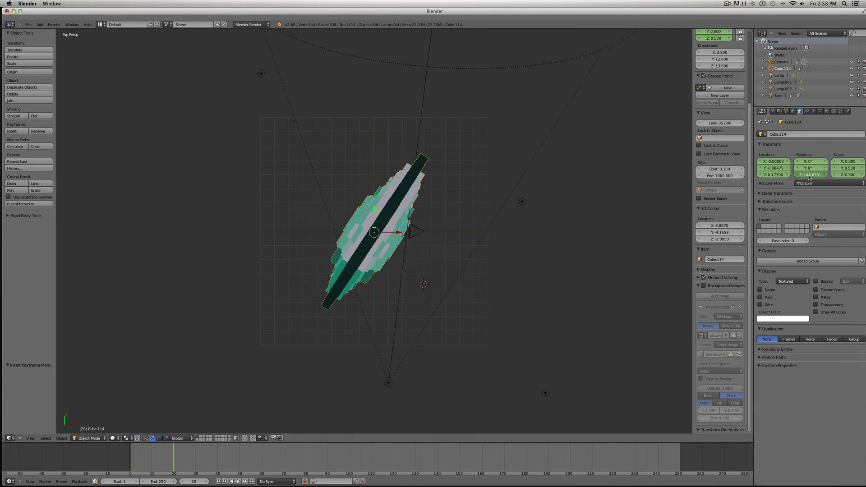
left_click(809, 176)
type("180")
key("Return")
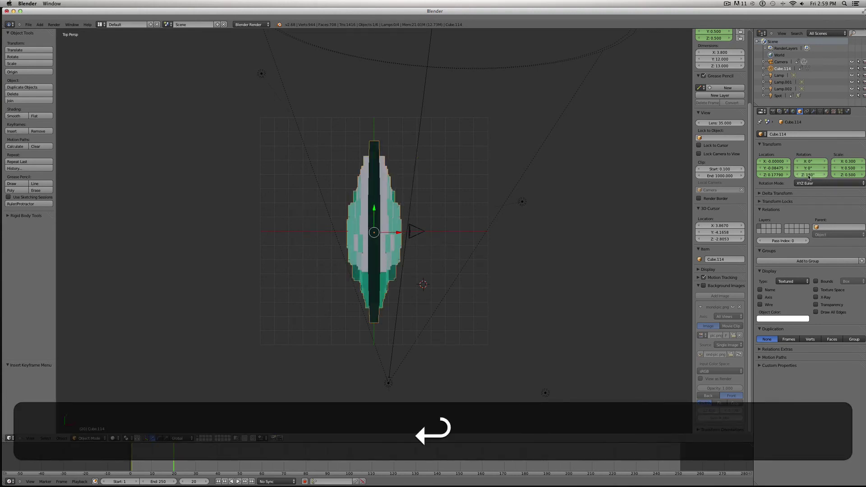
key("i")
left_click(342, 331)
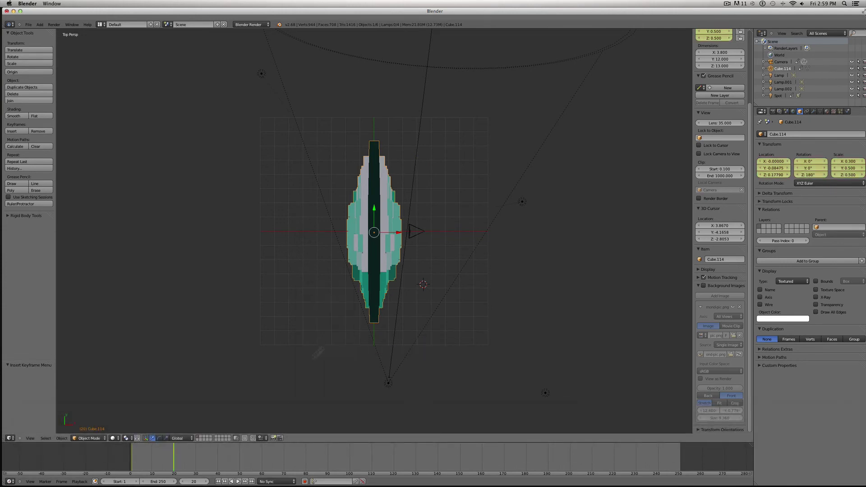
At frame 40, set the diamond's Z rotation to 360° and keyframe it
left_click_drag(199, 456, 218, 455)
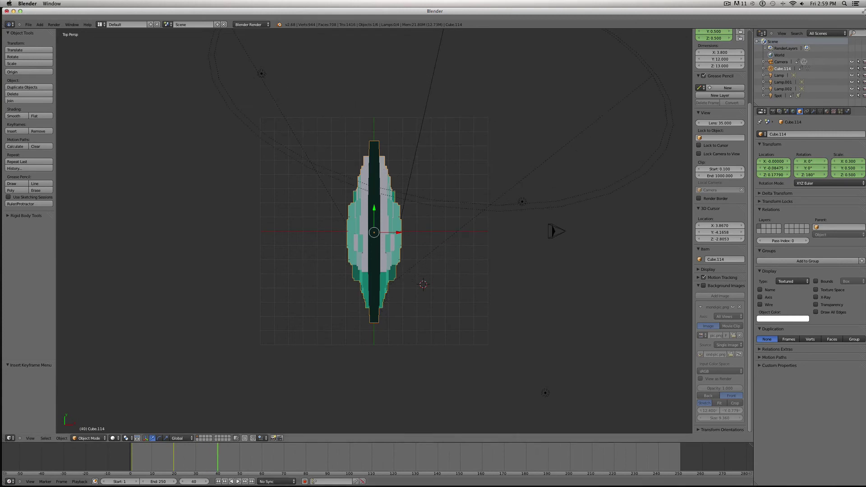
left_click(812, 175)
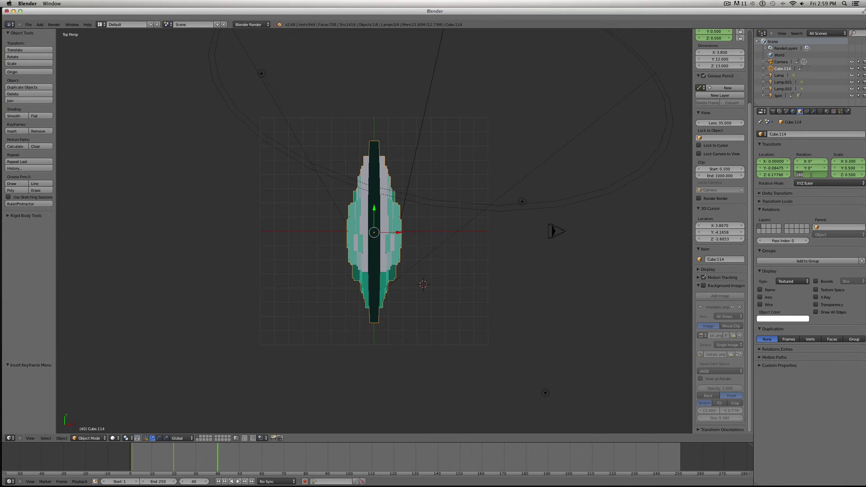
type("360")
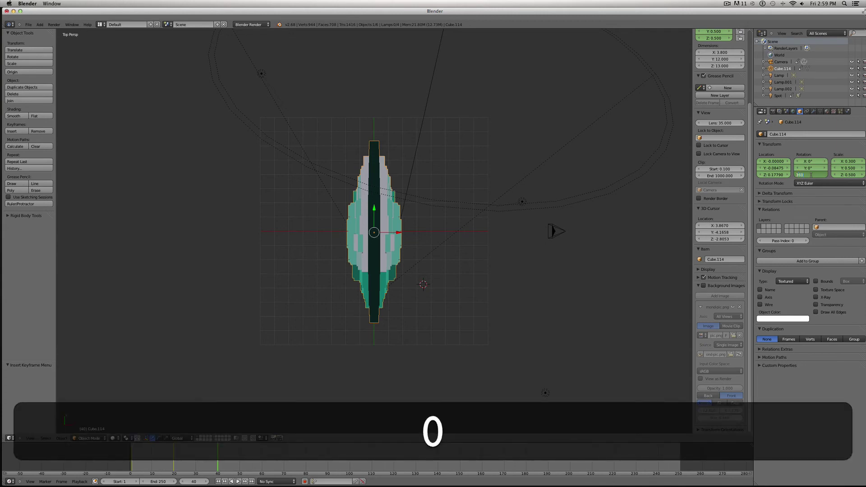
key("Return")
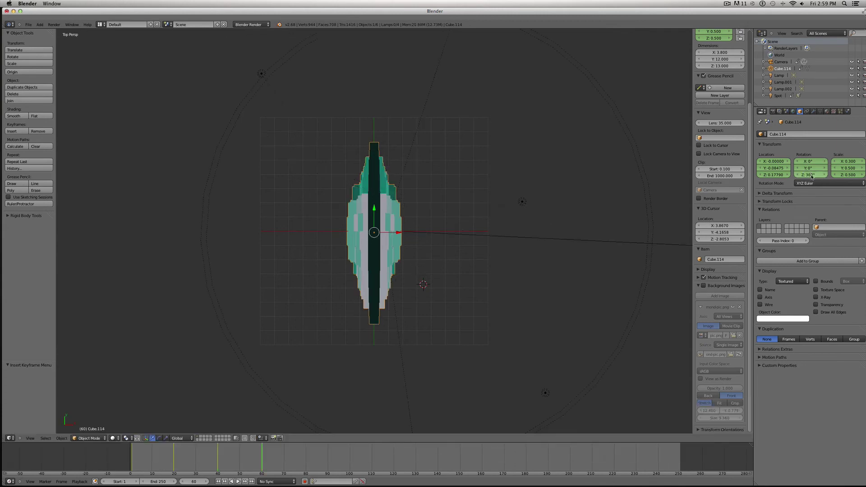
At frame 60, set the diamond's Z rotation to 540° and insert a LocRotScale keyframe
left_click(811, 176)
type("540")
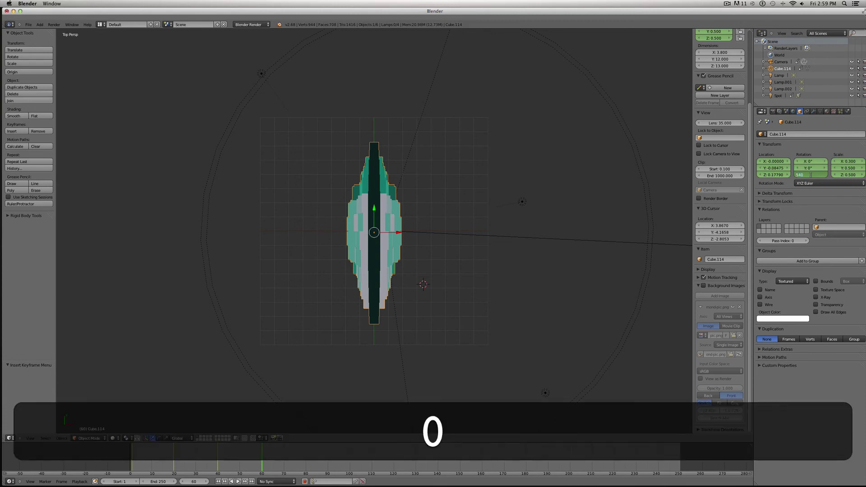
key("Return")
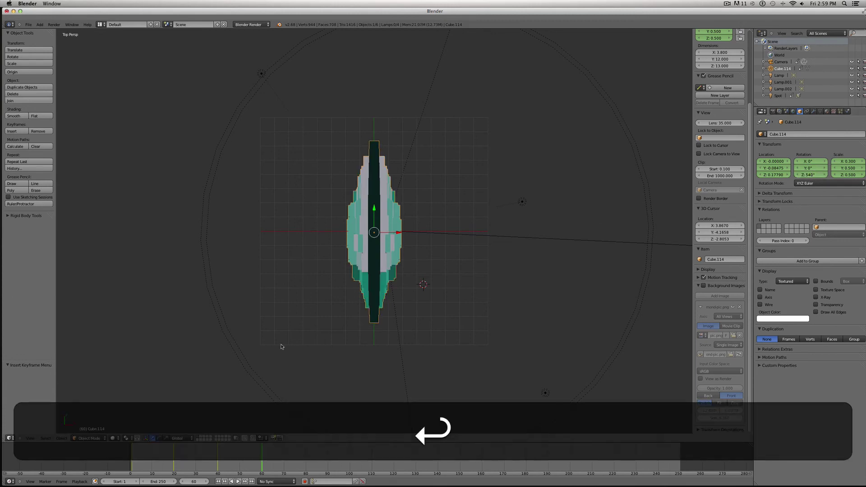
key("i")
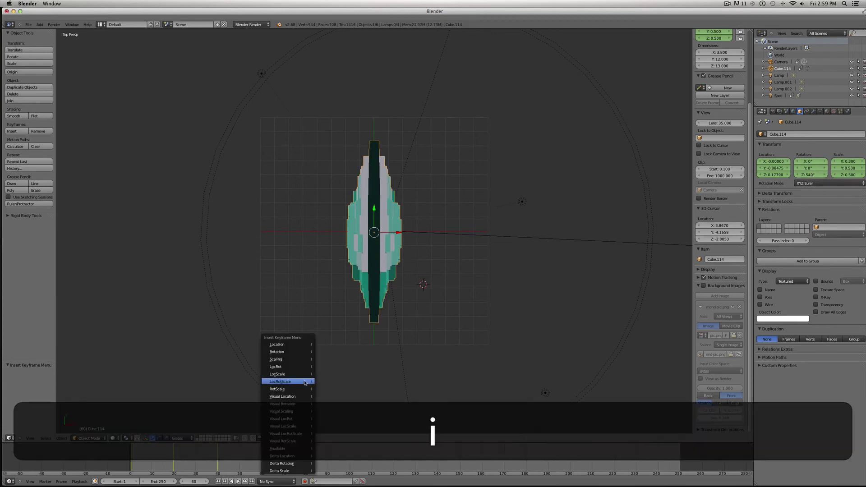
left_click(285, 462)
At frame 95, set the diamond's Z rotation to 720° and insert a keyframe
left_click_drag(309, 457, 340, 458)
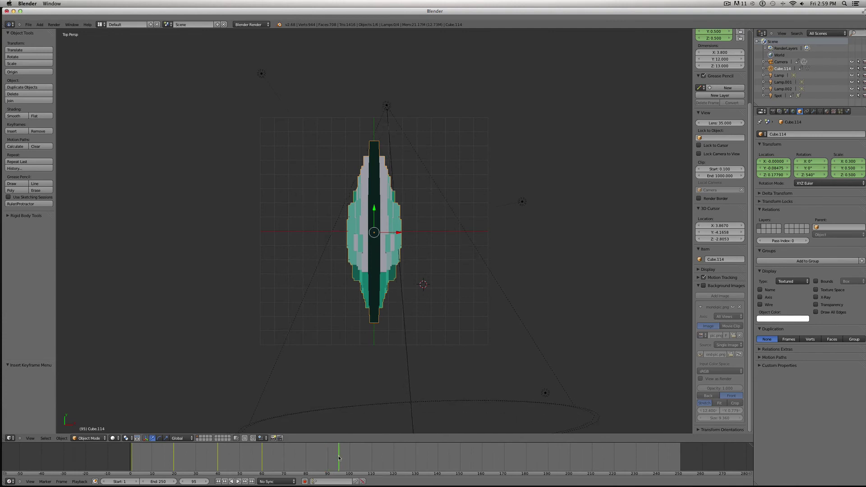
left_click(806, 175)
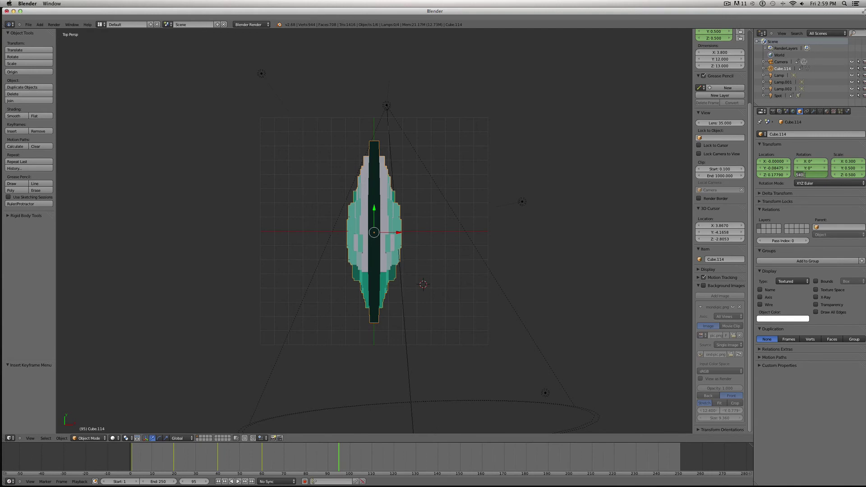
type("72")
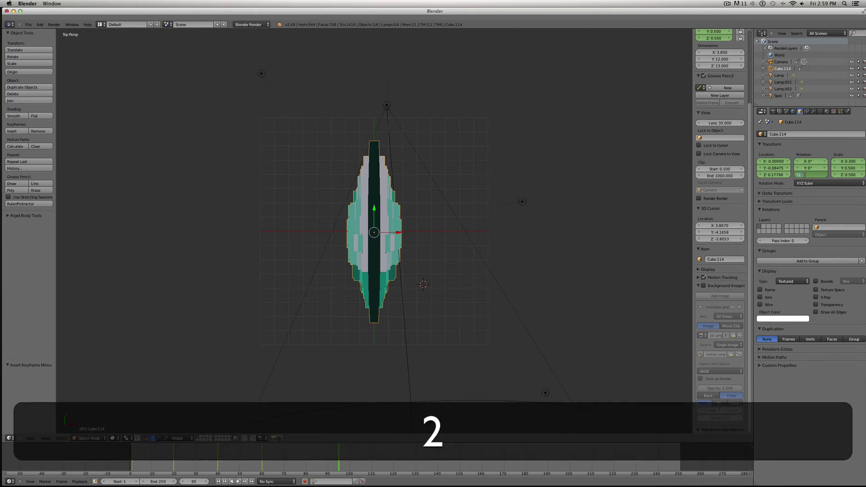
type("0")
key("Return")
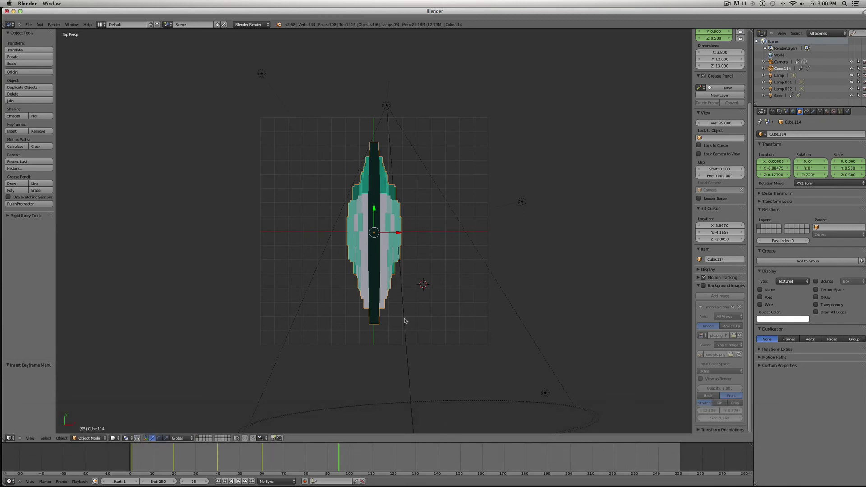
key("i")
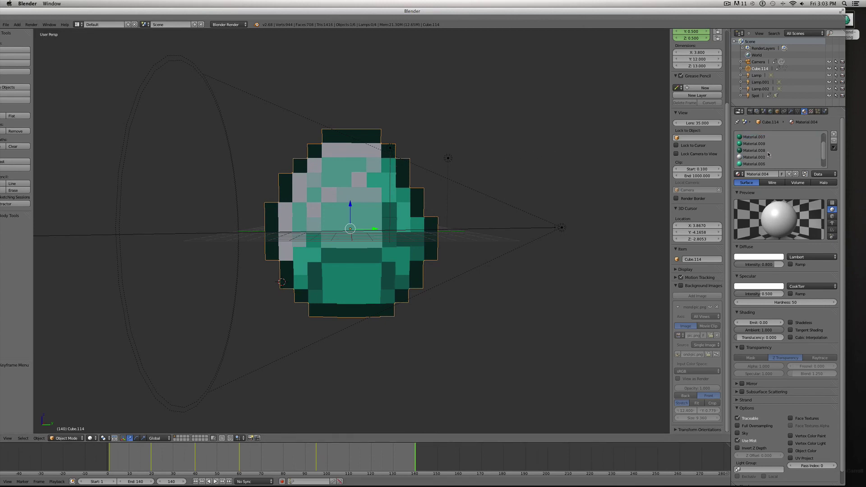
Enable transparency on the diamond's white Material.004 and lower its alpha to about 0.69
left_click(755, 137)
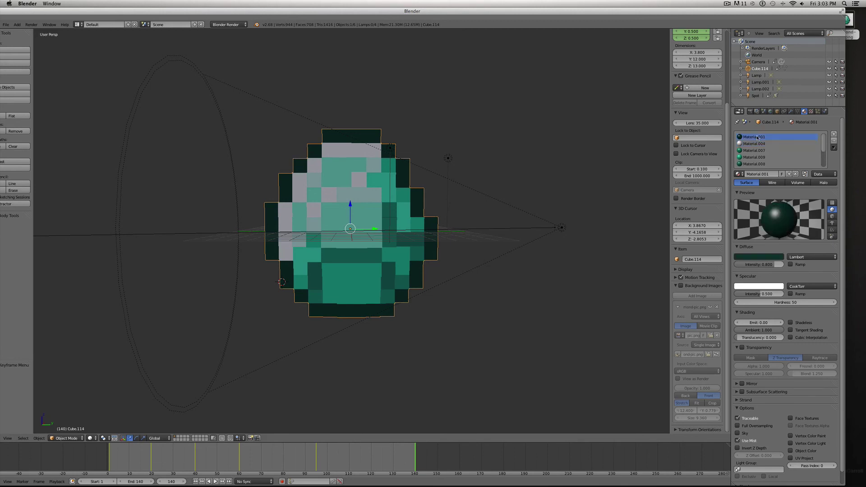
key("Down")
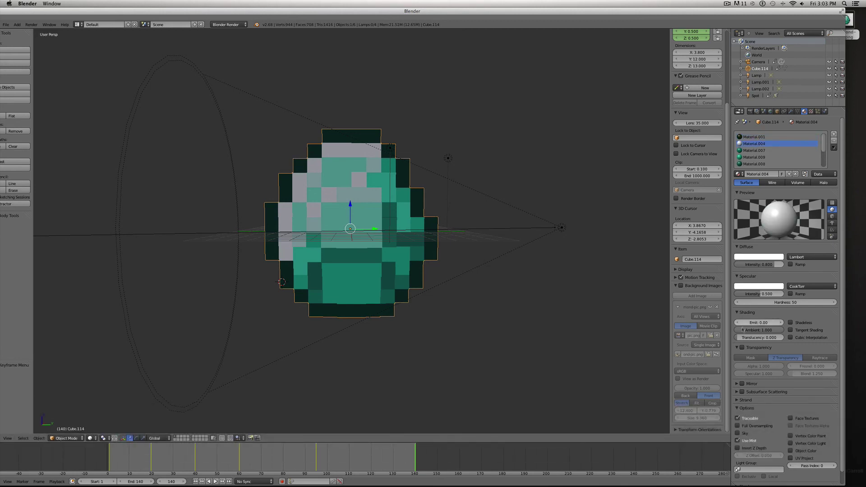
left_click(743, 348)
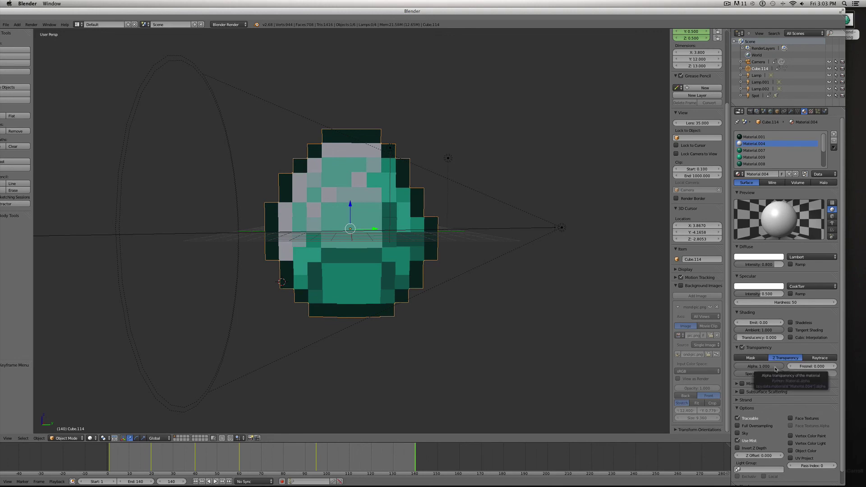
left_click_drag(775, 369, 760, 371)
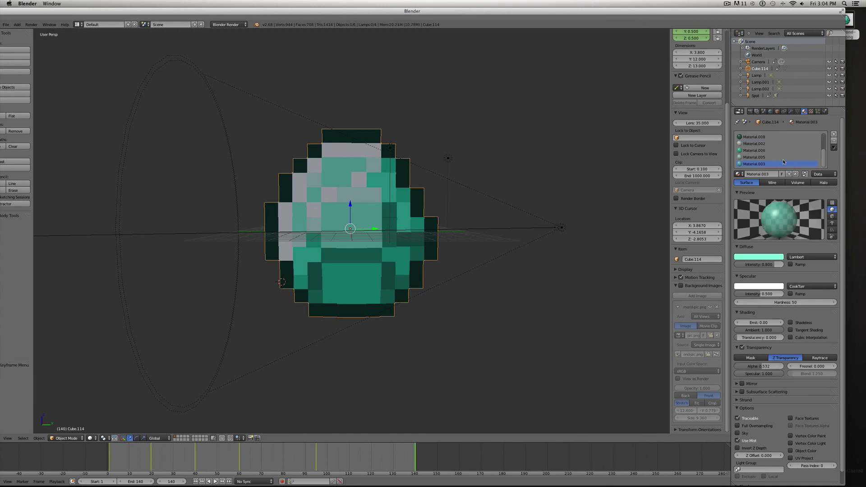
Set the emission of the diamond's light turquoise Material.003 to 0.20
scroll(783, 162, "up", 1)
scroll(783, 162, "up", 1)
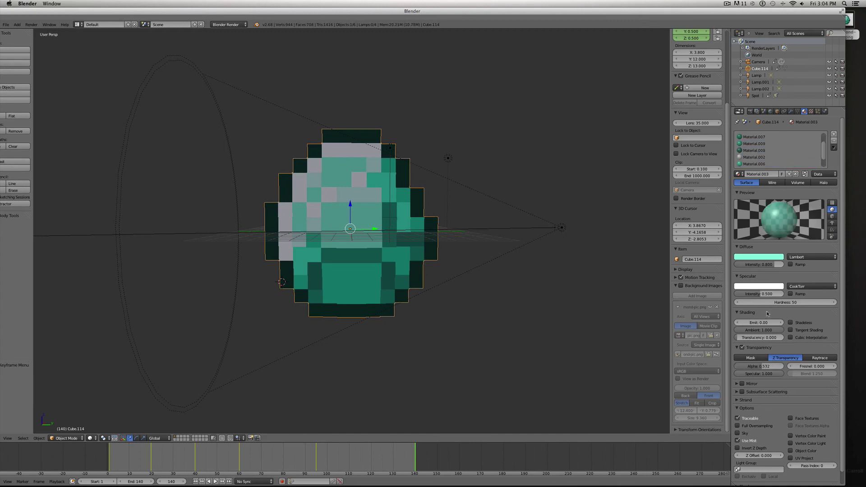
left_click_drag(749, 323, 752, 323)
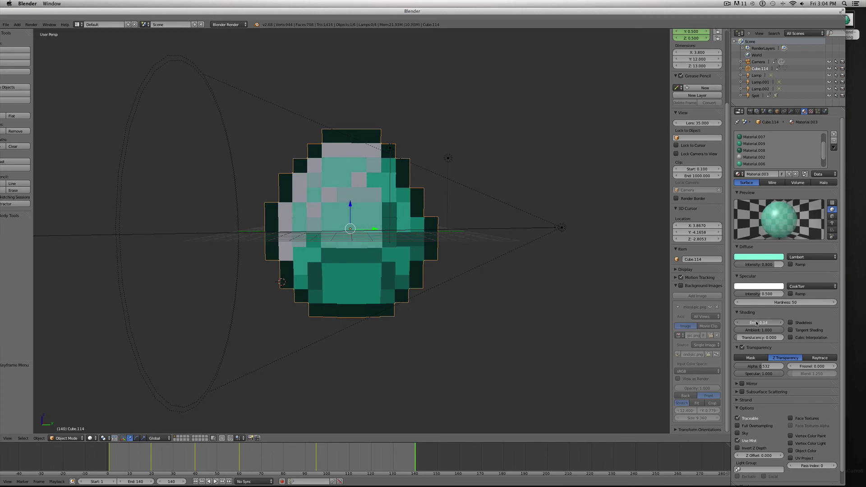
left_click_drag(757, 322, 752, 323)
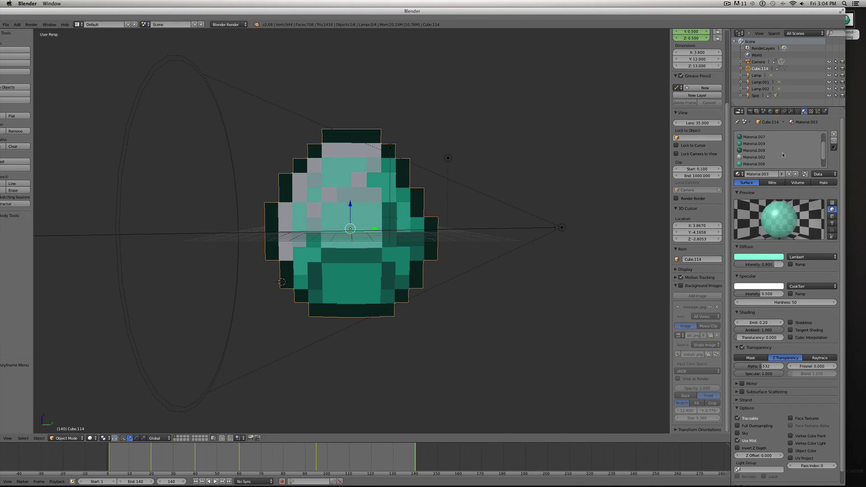
Select the diamond's pale mint Material.005 and set its emission to 0.2
scroll(751, 160, "down", 2)
left_click(751, 157)
left_click(758, 323)
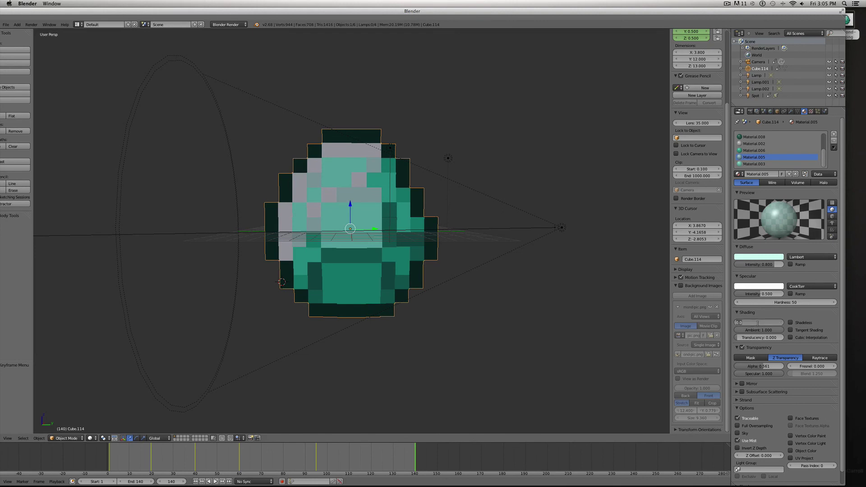
type("2")
key("Return")
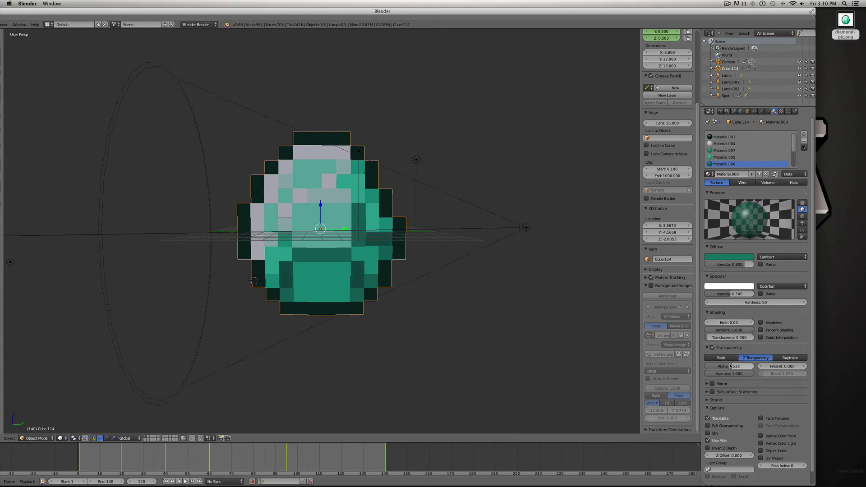
Raise the transparency alpha of the diamond's dark green Material.008 to about 0.76
left_click_drag(734, 368, 745, 370)
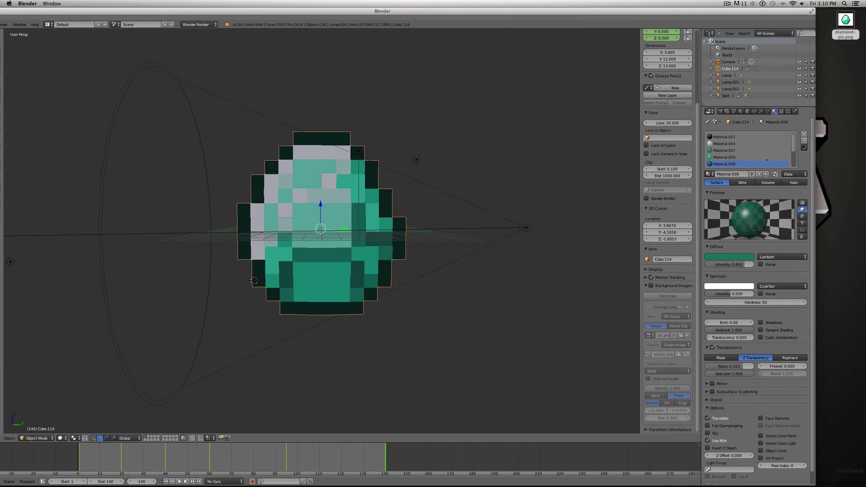